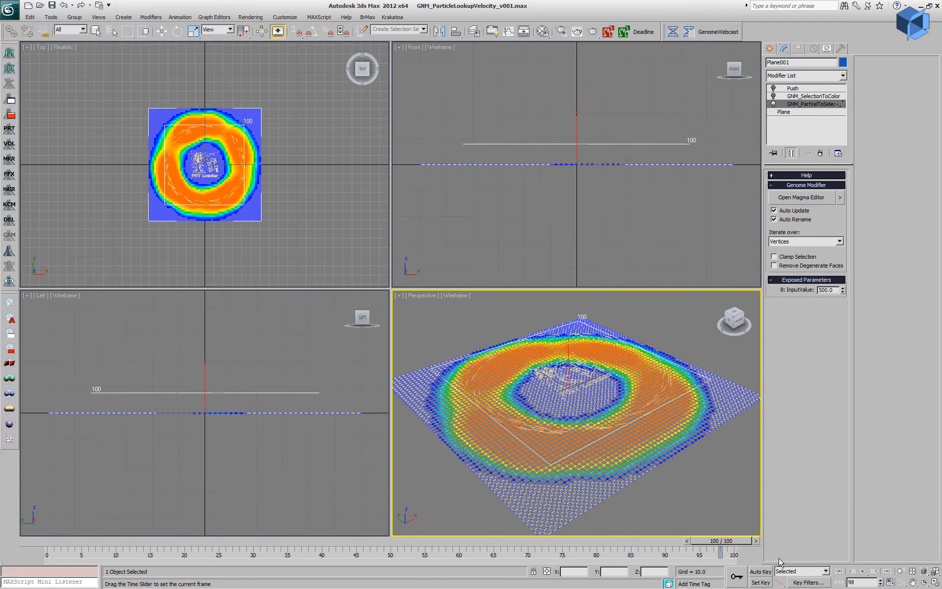
- Shade the perspective view, move to frame 86 and open the GNM_PartVelToSelection flow in the Magma editor
key(F3)
drag(730, 538, 636, 542)
key(F4)
key(F4)
click(800, 198)
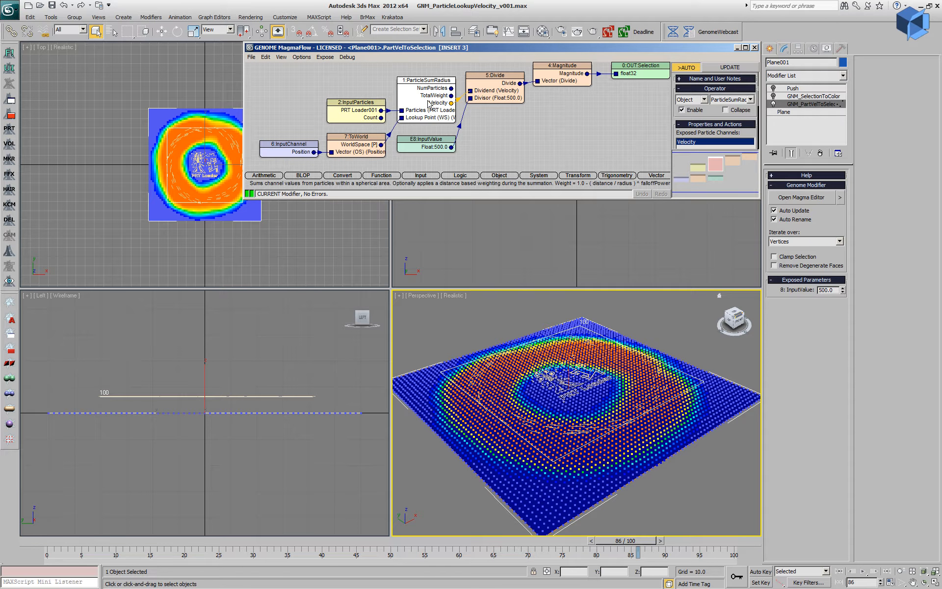
- Set the lookup radius of the ParticleSumRadius node to 20
drag(718, 133, 718, 50)
drag(747, 127, 736, 160)
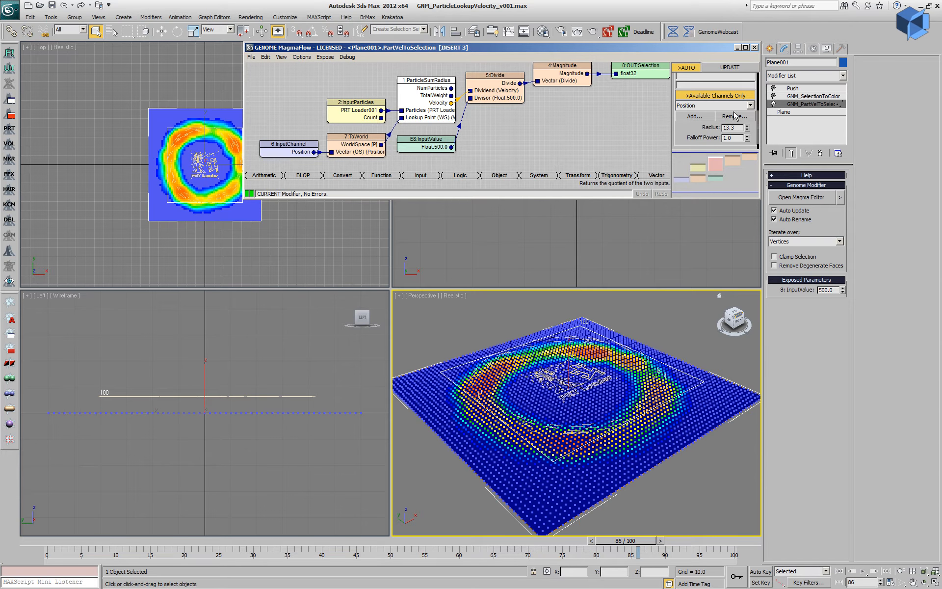
text(20)
key(Return)
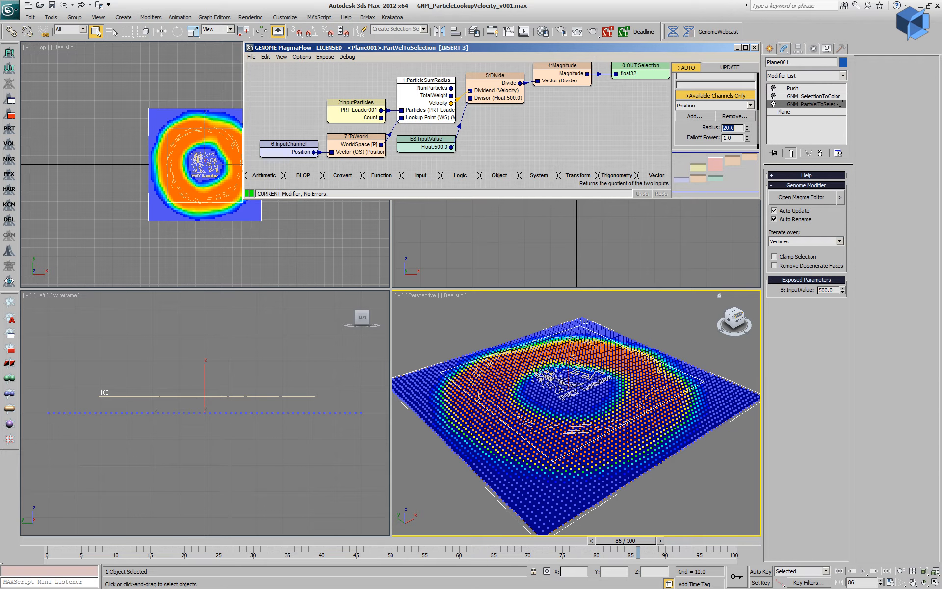
scroll(721, 132, up, 5)
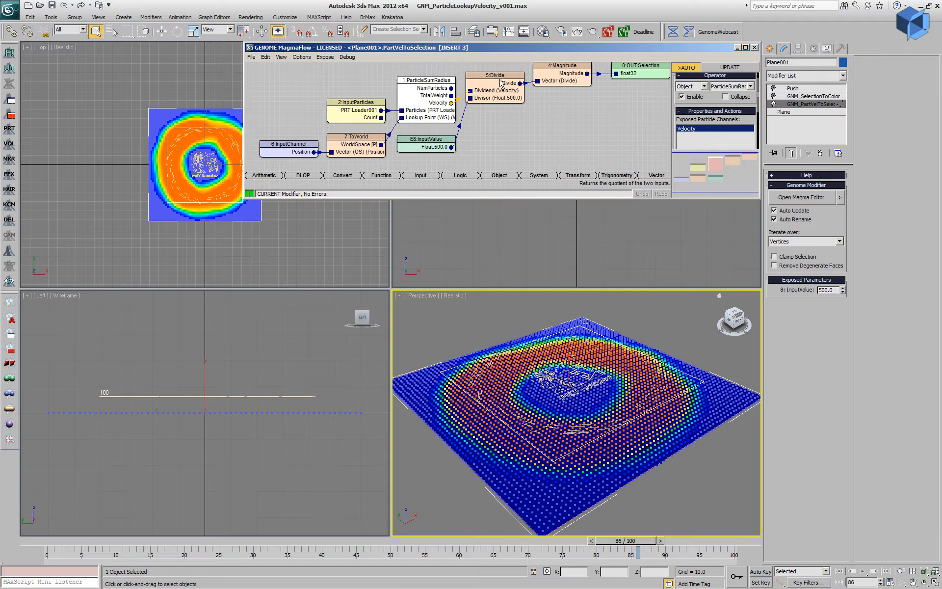
- Test the velocity divisor's exposed InputValue at 1000, 2000 and 100, and return it to 500
double_click(834, 290)
text(1000)
key(Return)
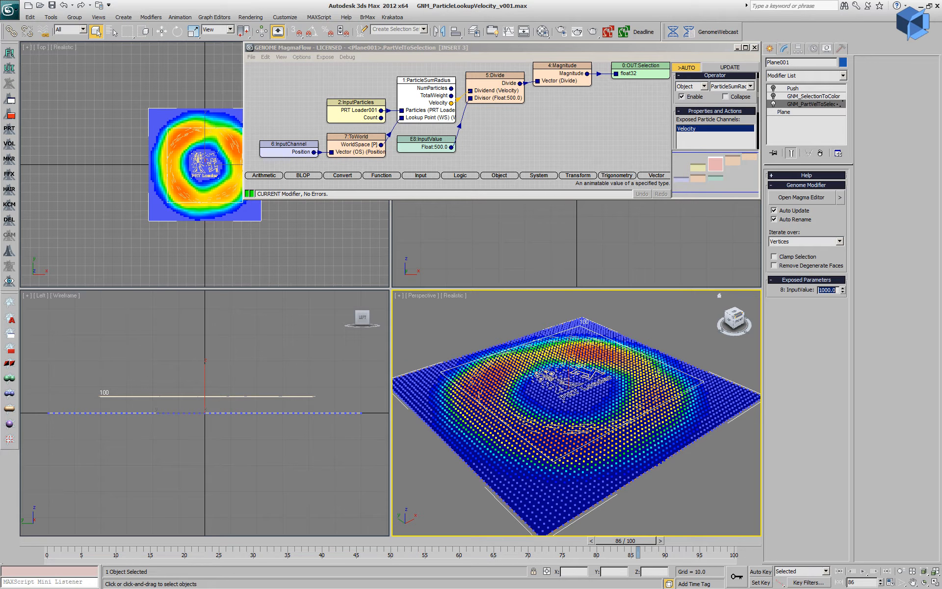
text(2000)
key(Return)
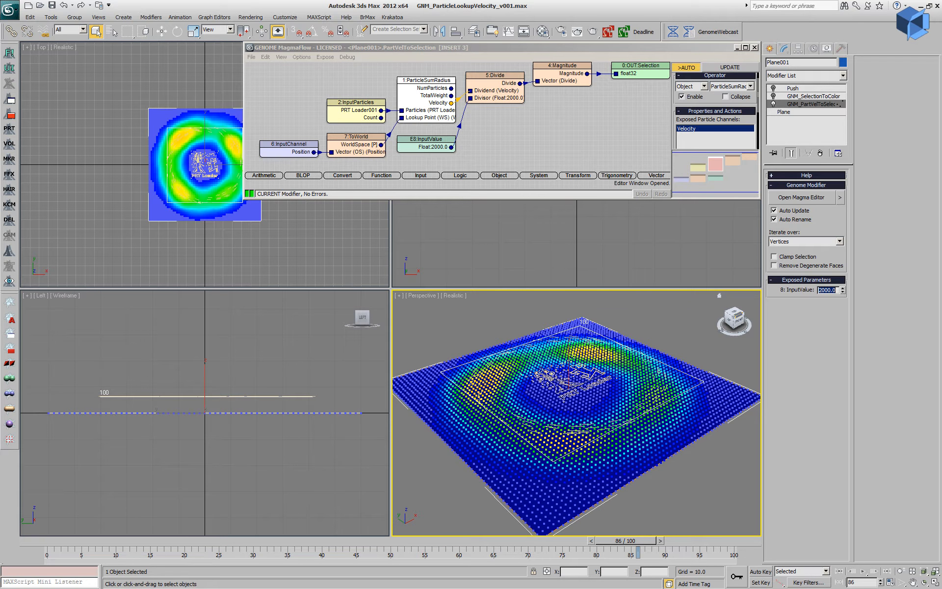
text(100)
key(Return)
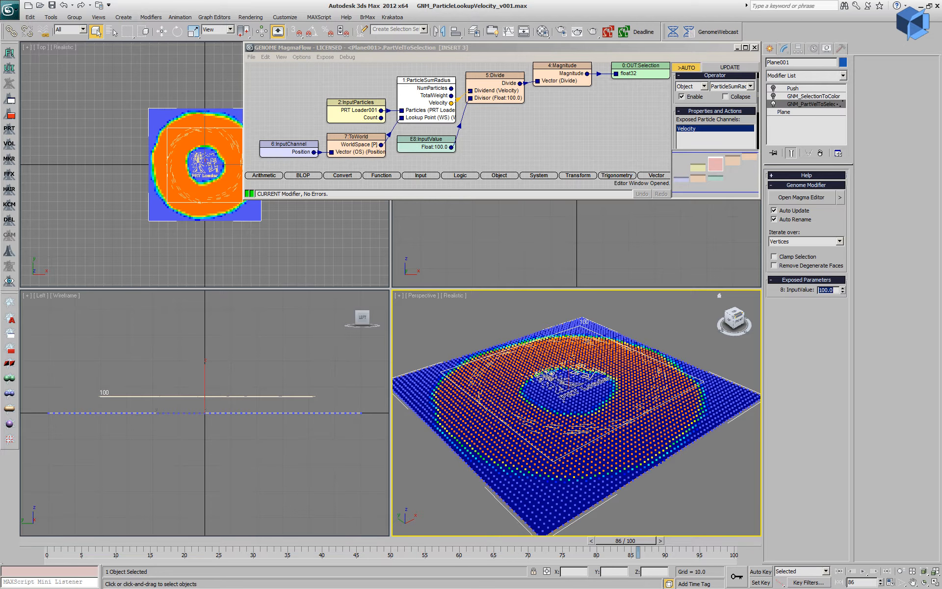
key(Return)
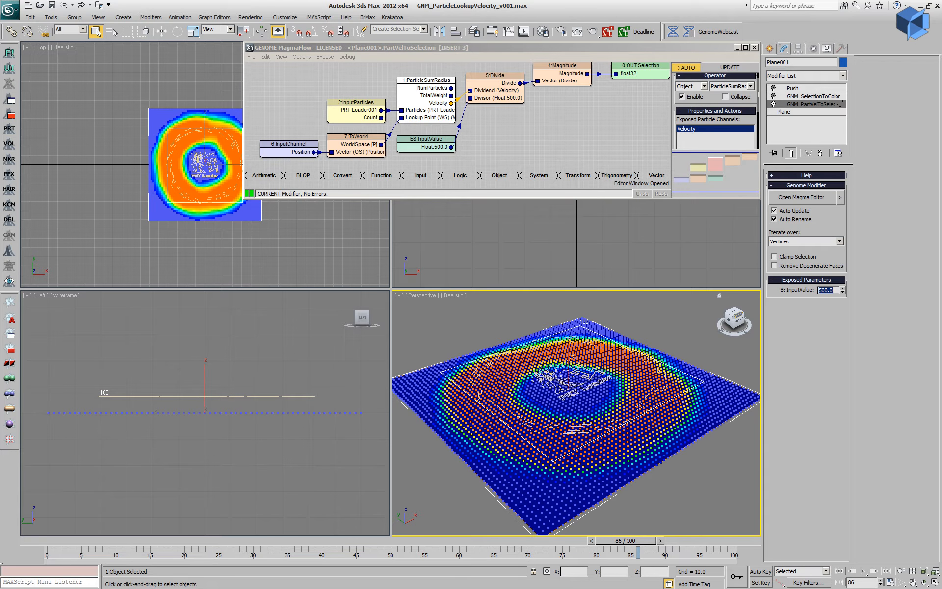
- Enable the Push modifier on Plane001, close the Magma editor and scrub the animation to frame 76
click(773, 89)
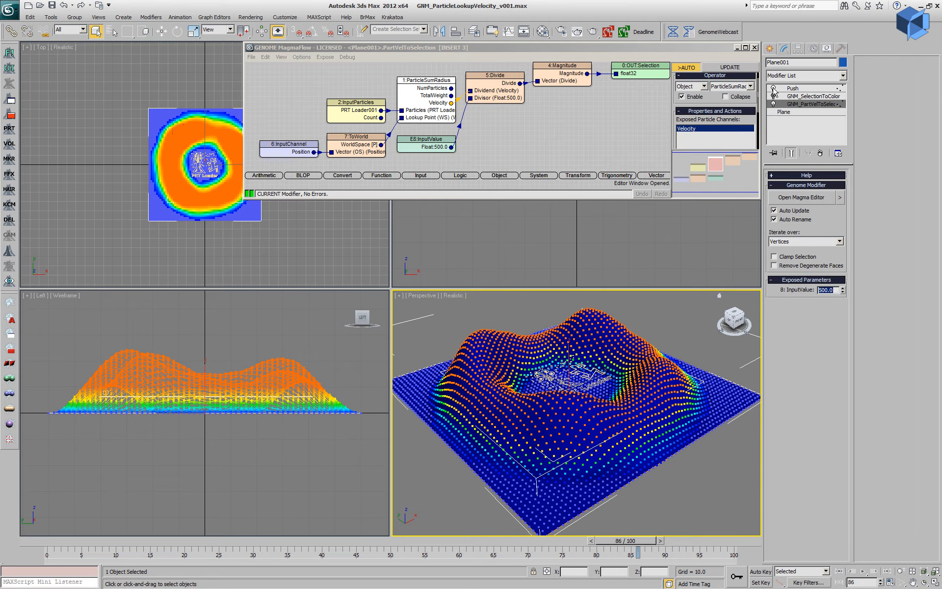
click(755, 47)
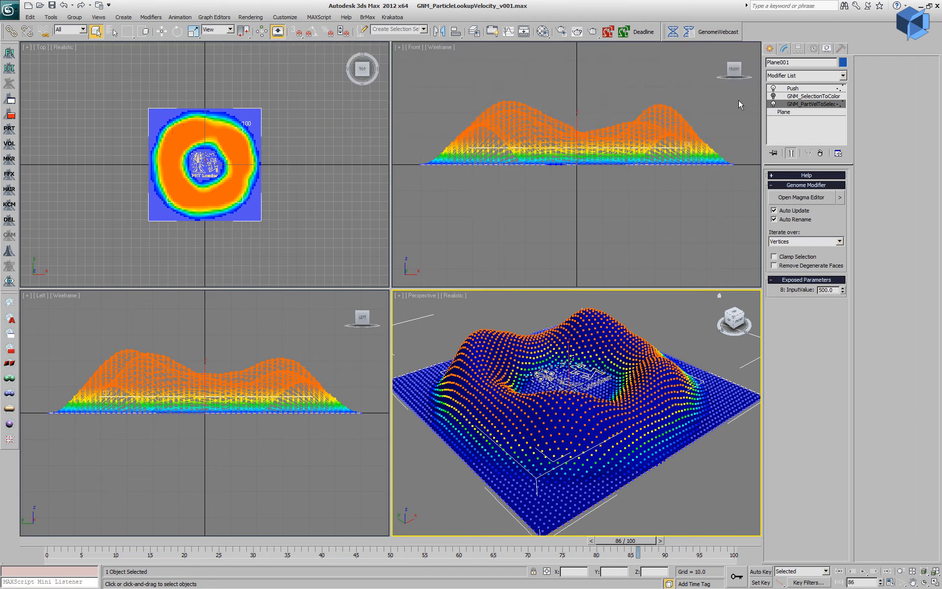
drag(40, 542, 553, 530)
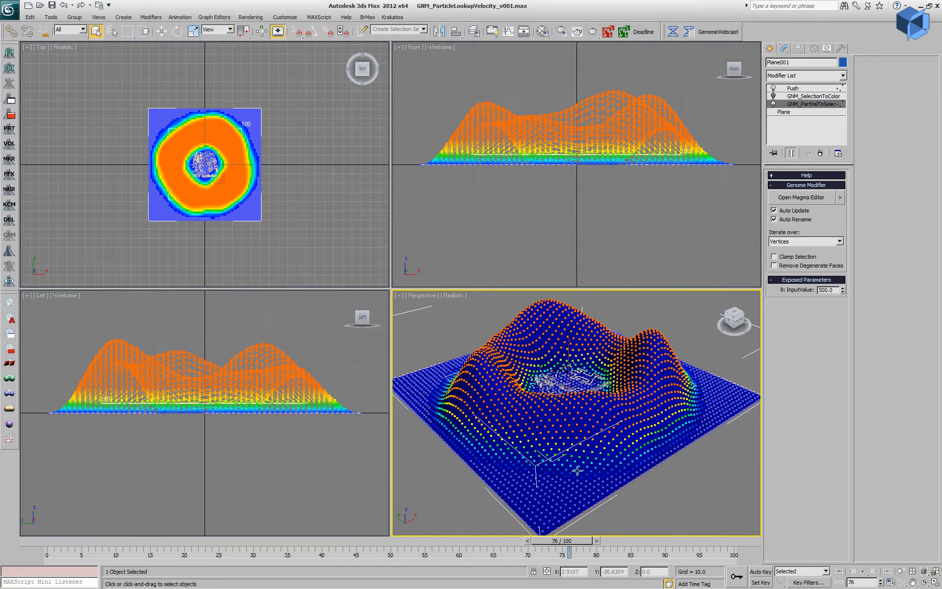
- Try Clamp Selection on the GNM_PartVelToSelection modifier, turn it off again and scrub to frame 81
click(789, 259)
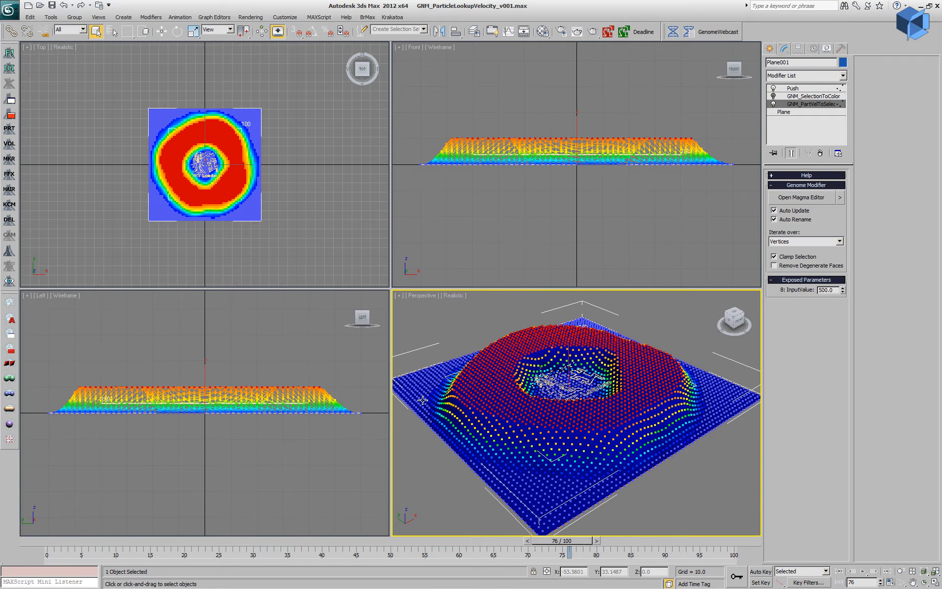
click(789, 259)
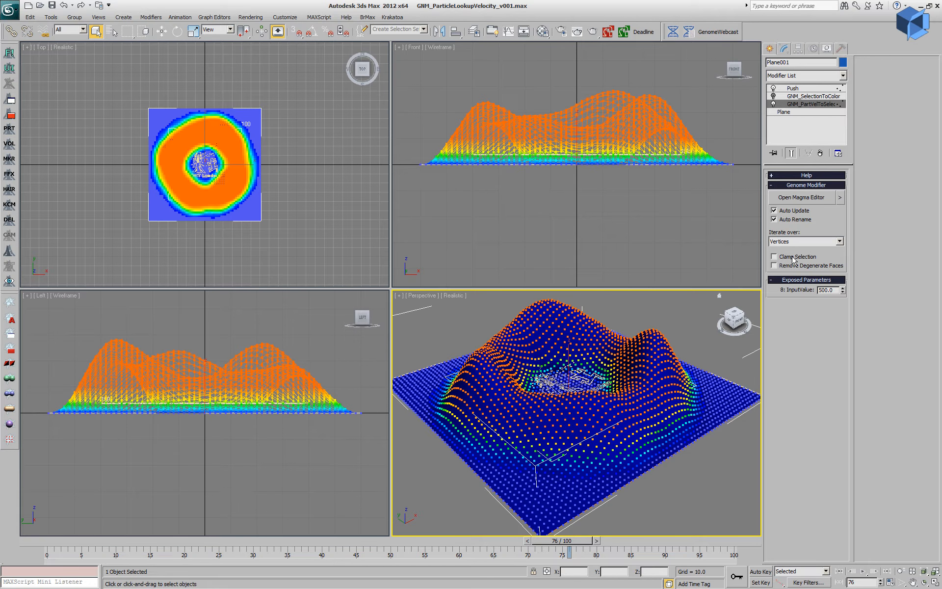
mouse_move(579, 540)
mouse_down()
mouse_move(716, 544)
mouse_move(52, 540)
mouse_move(591, 540)
mouse_up()
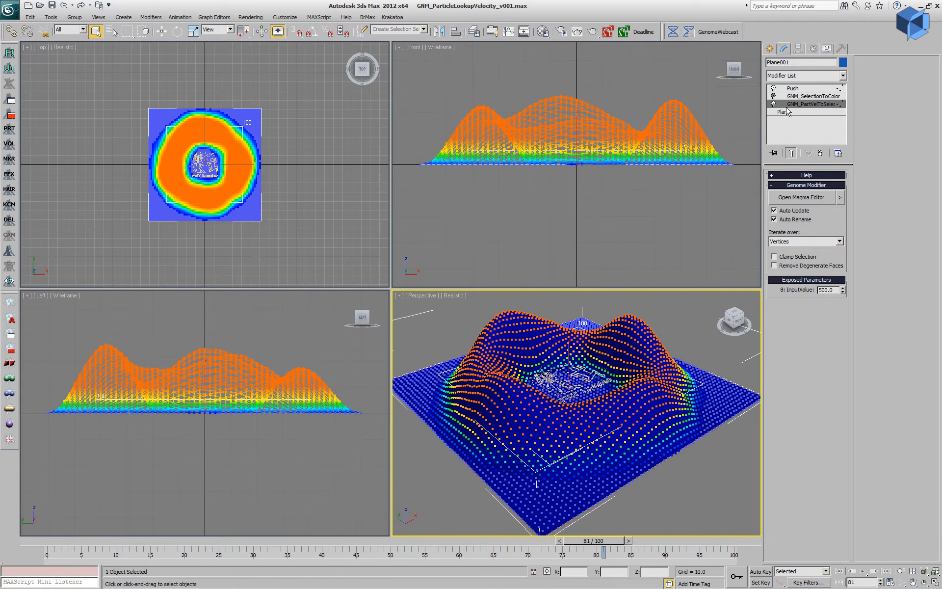
- Open the GNM_SelectionToColor flow, turn on shaded vertex color display for Plane001 and preview the deselected plane at frame 86
click(796, 96)
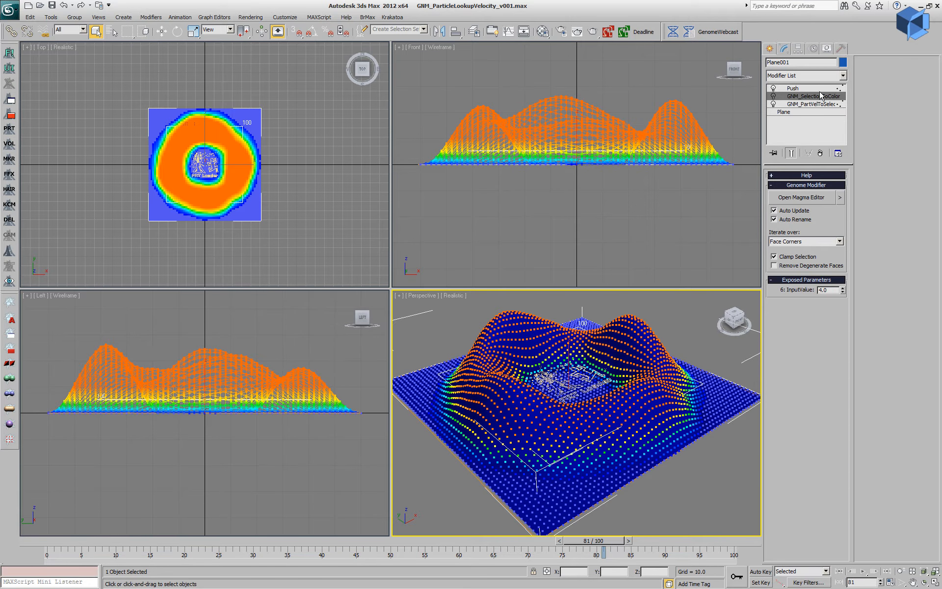
click(810, 196)
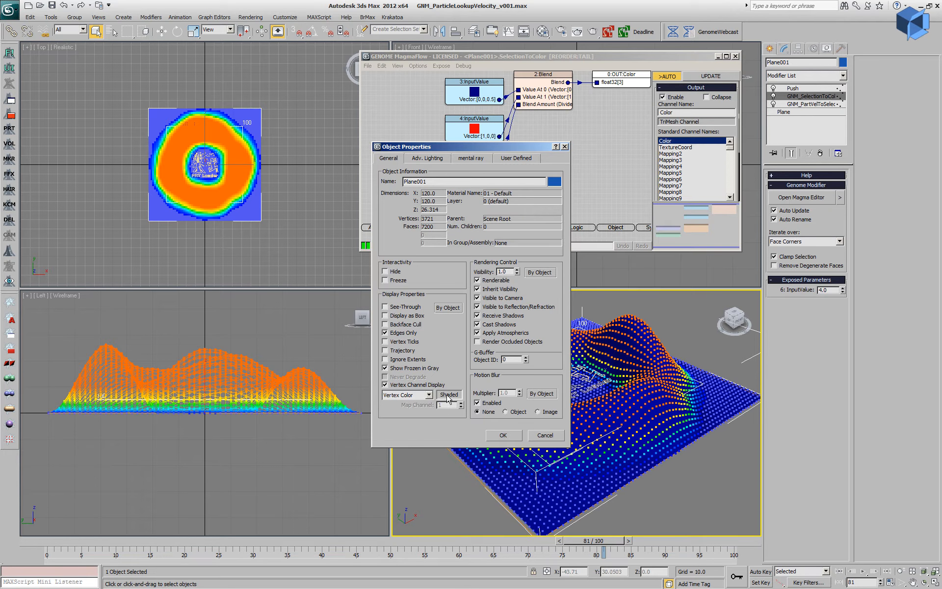
click(504, 437)
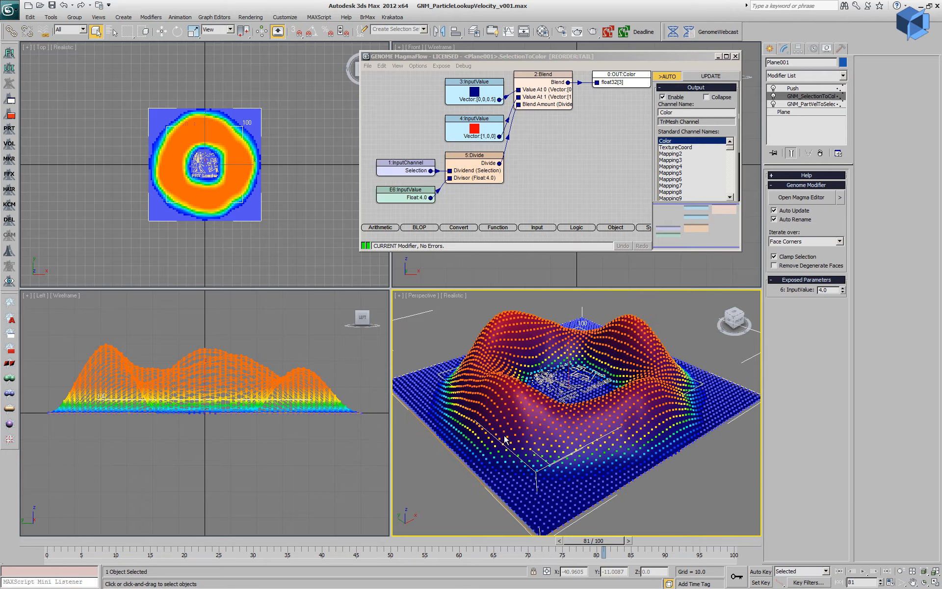
click(672, 483)
drag(618, 541, 659, 545)
- Change the red InputValue vector feeding the Blend node to orange by setting its Y component to 0.5
click(473, 126)
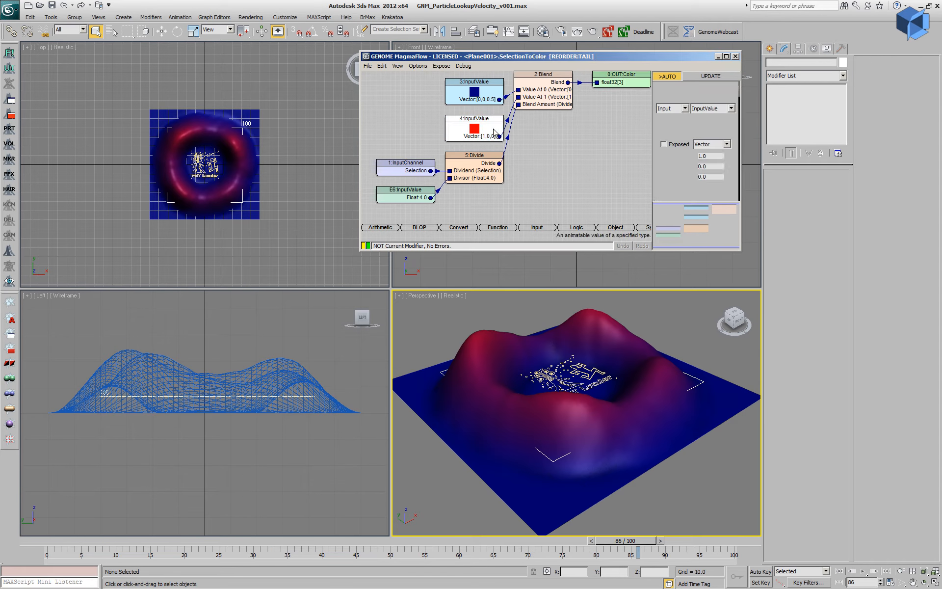
drag(714, 167, 679, 166)
text(0.5)
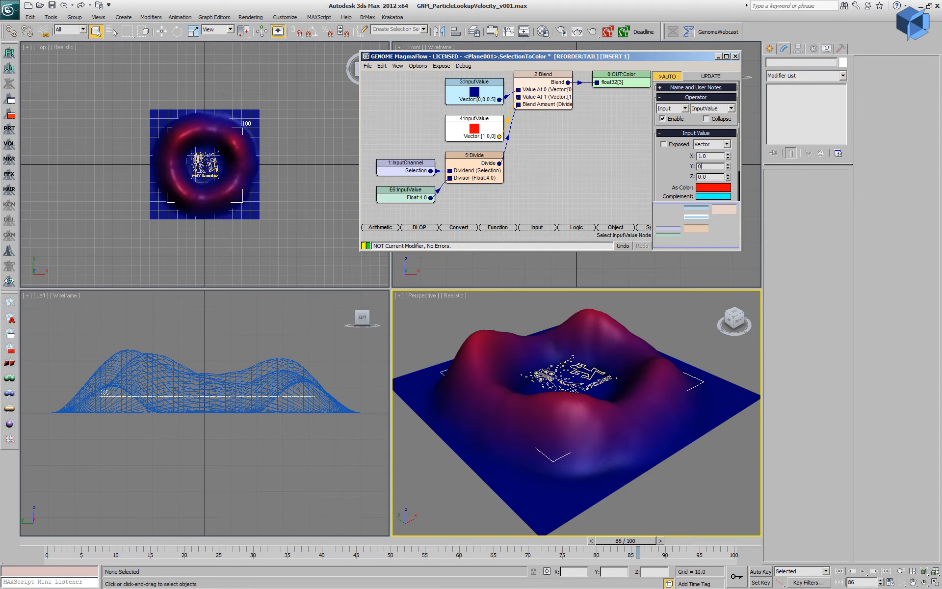
key(Return)
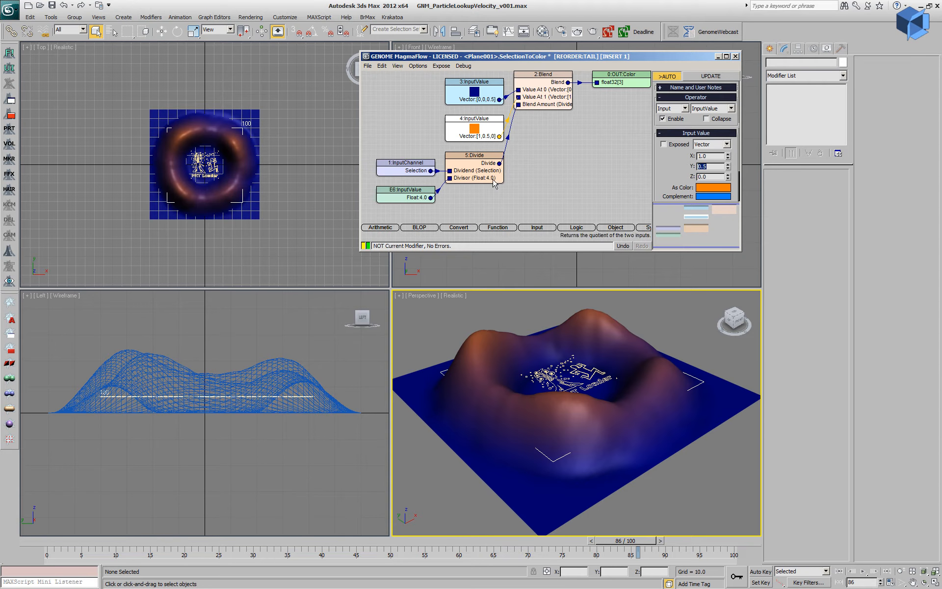
- Test the exposed divisor of GNM_SelectionToColor with values from 1 to 6 and return it to 4
click(406, 194)
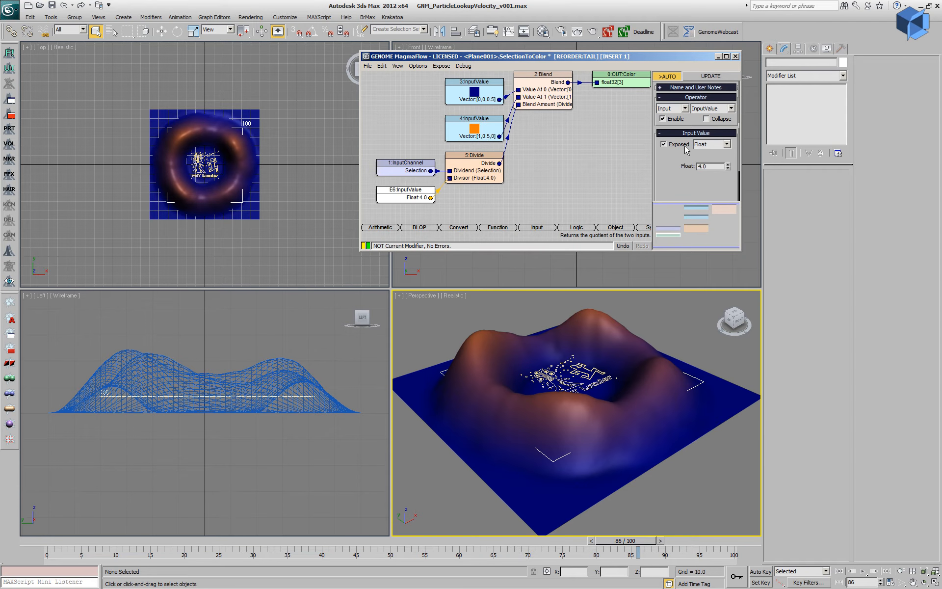
click(627, 395)
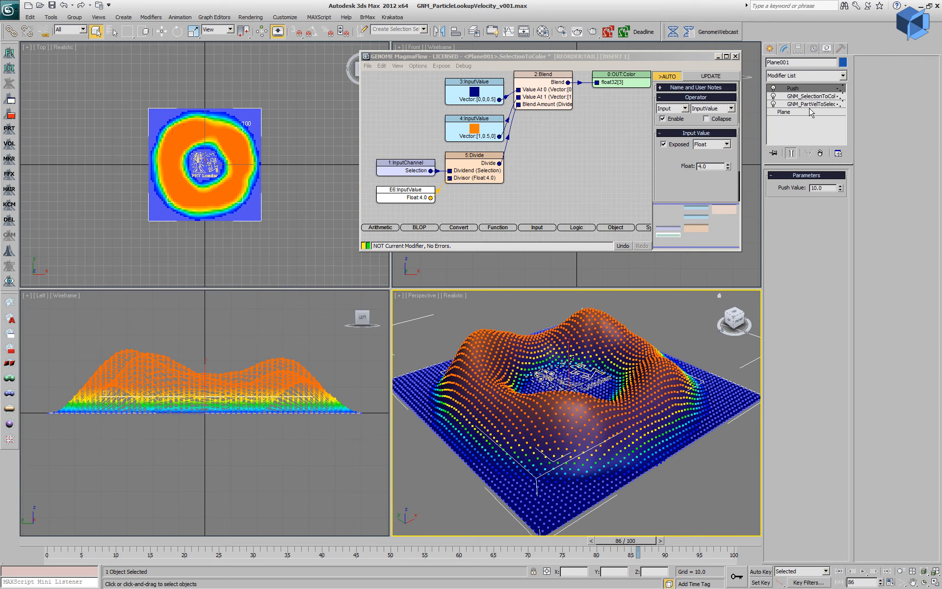
click(796, 97)
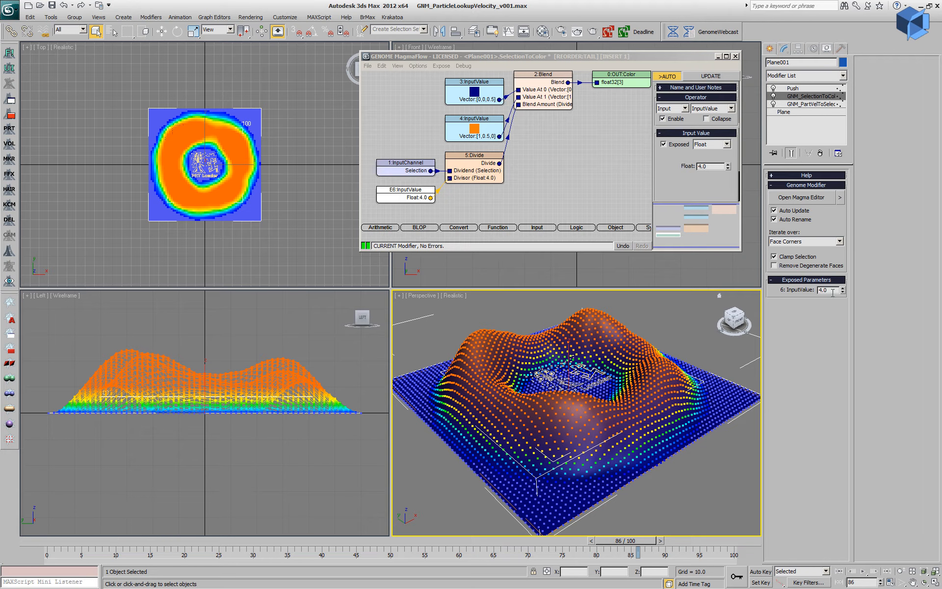
text(1)
key(Return)
text(2)
key(Return)
text(3)
key(Return)
text(4)
key(Return)
text(5)
key(Return)
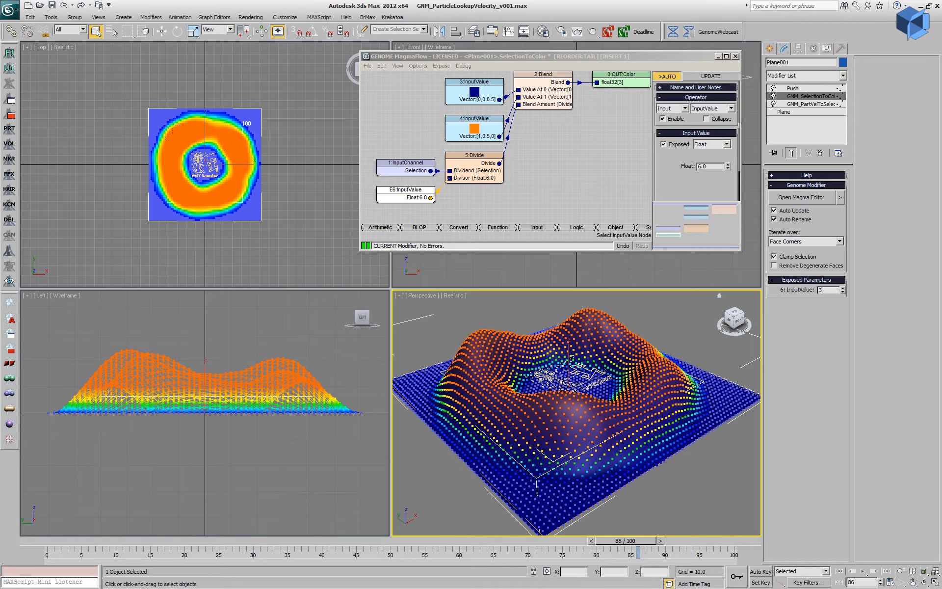
text(3)
key(Return)
text(4)
key(Return)
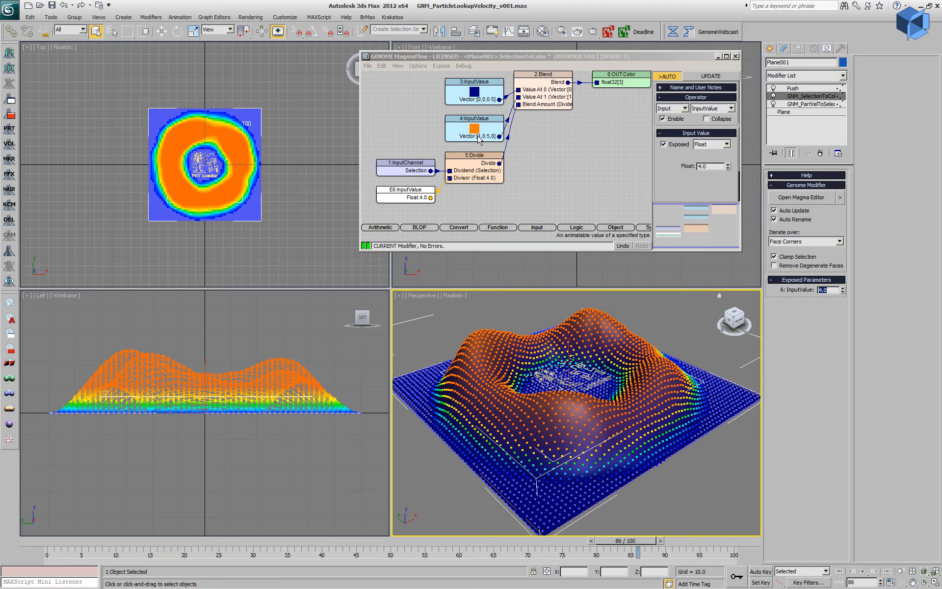
- Redirect the flow's output from the Color channel to TextureCoord and close the Magma editor
click(619, 81)
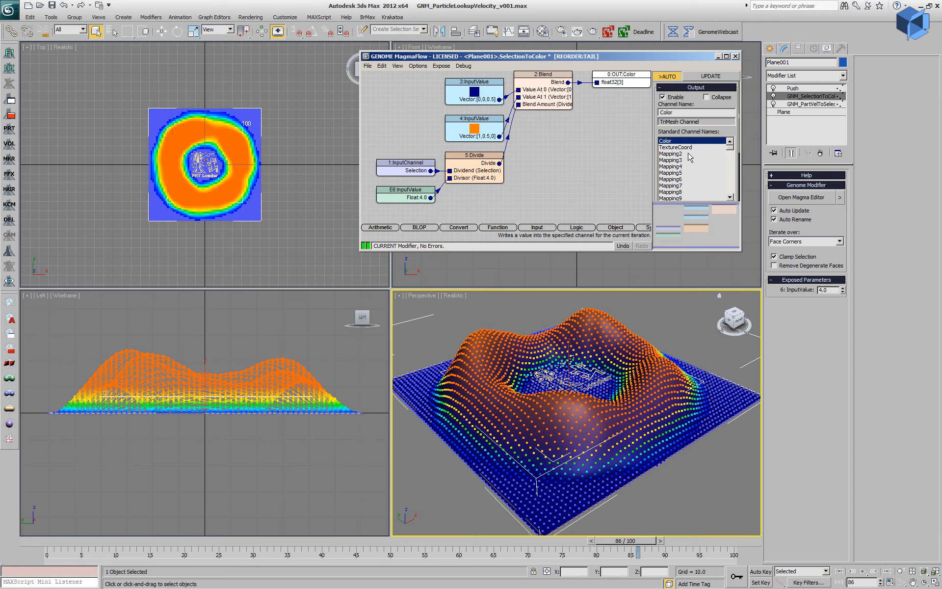
click(680, 147)
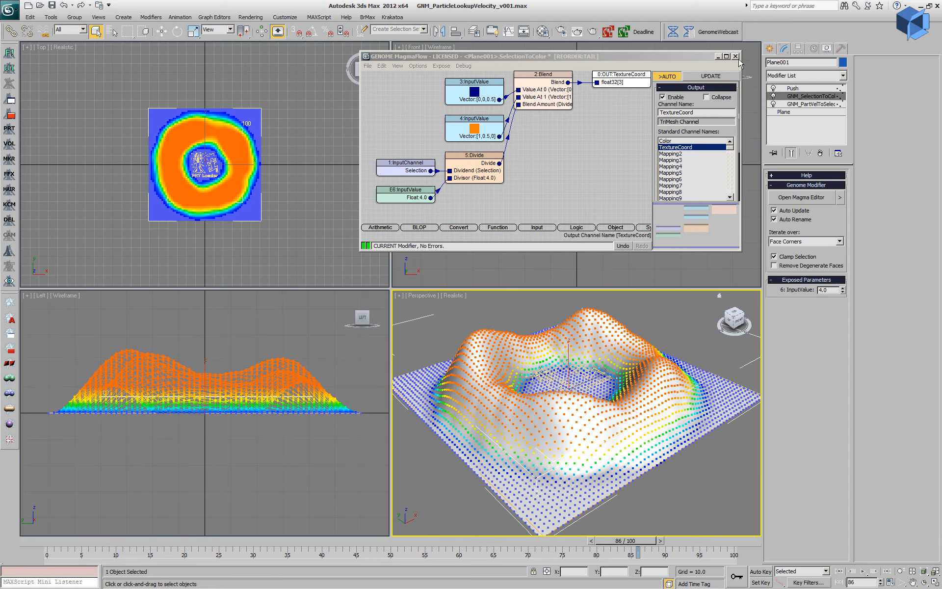
click(735, 56)
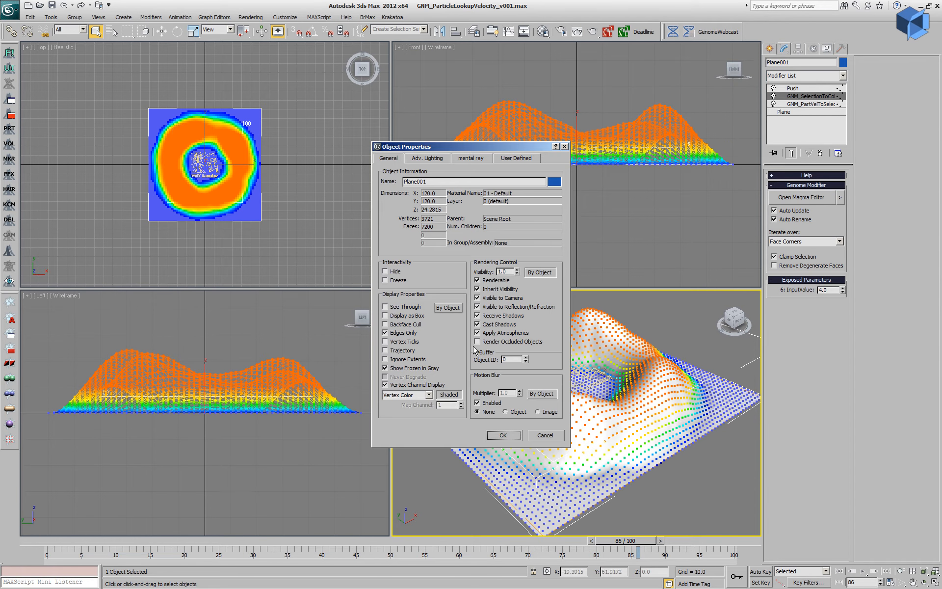
- Turn off vertex channel display for Plane001, show the material's Gradient Ramp map in the viewport and deselect the plane
click(430, 387)
click(515, 437)
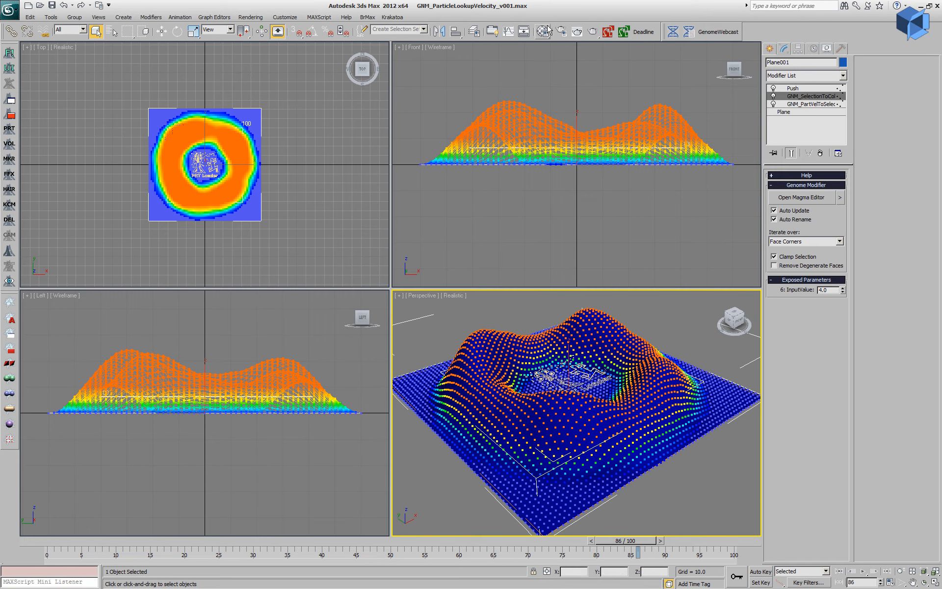
key(m)
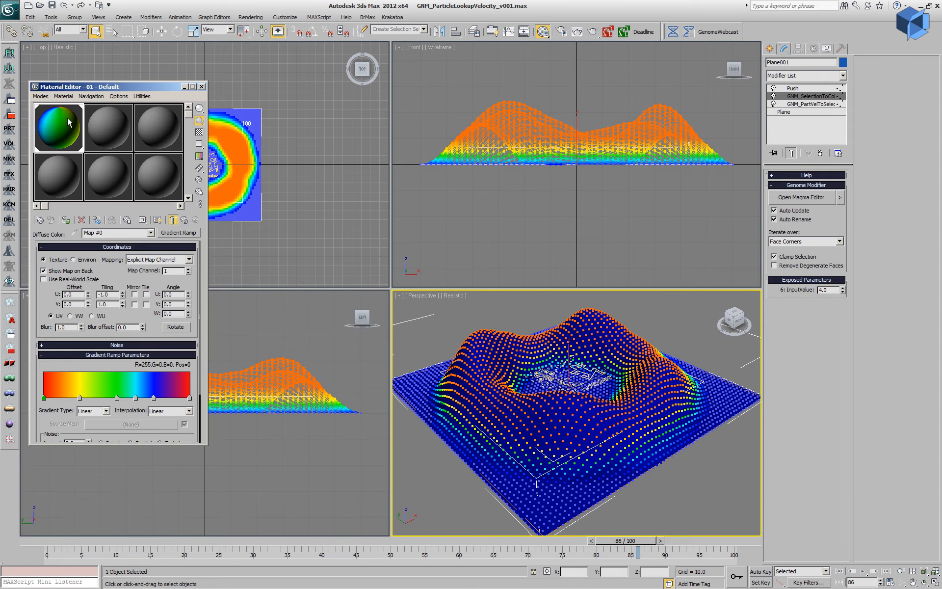
click(158, 218)
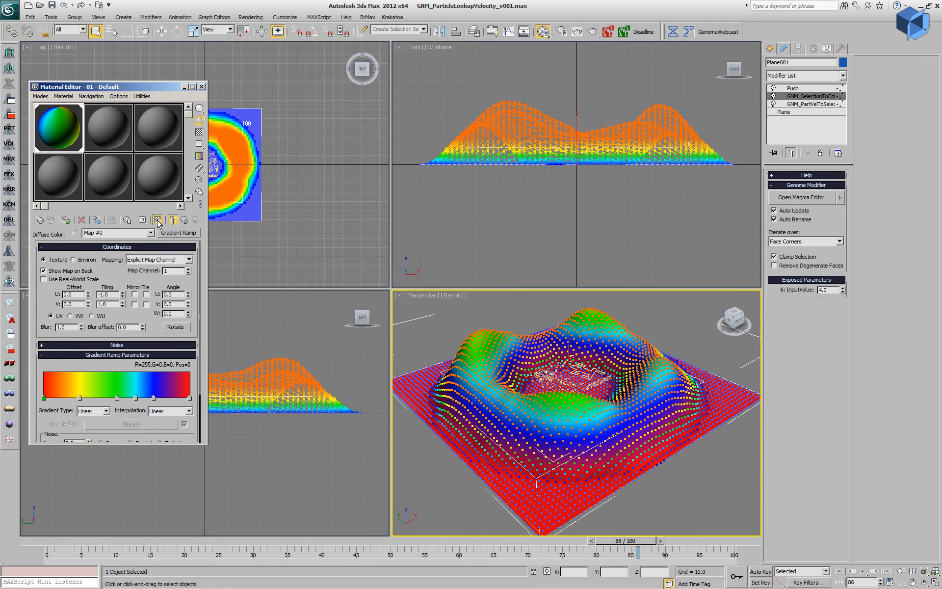
click(673, 487)
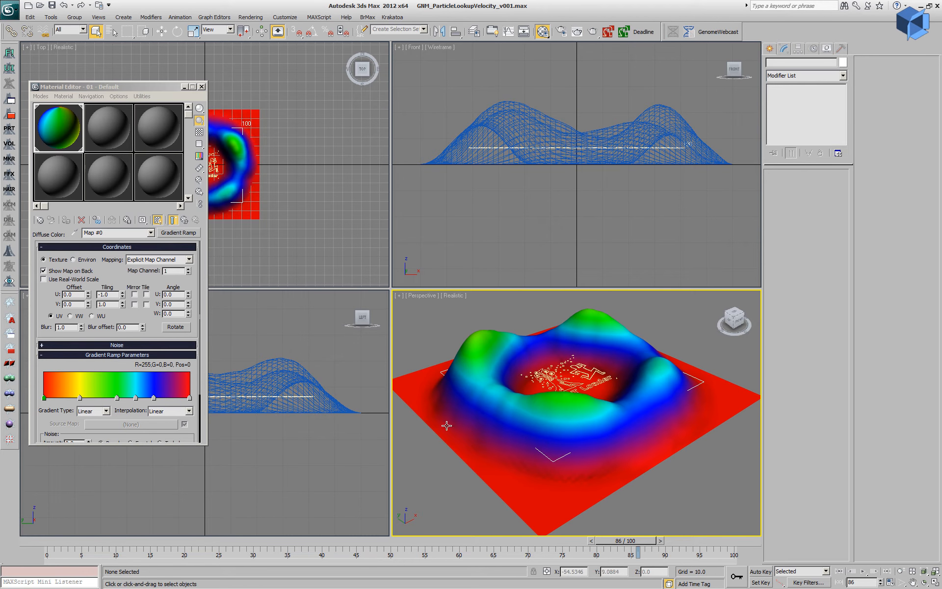
- Set the Gradient Ramp's U tiling to 1.0 and scrub the animation to frame 72
click(112, 295)
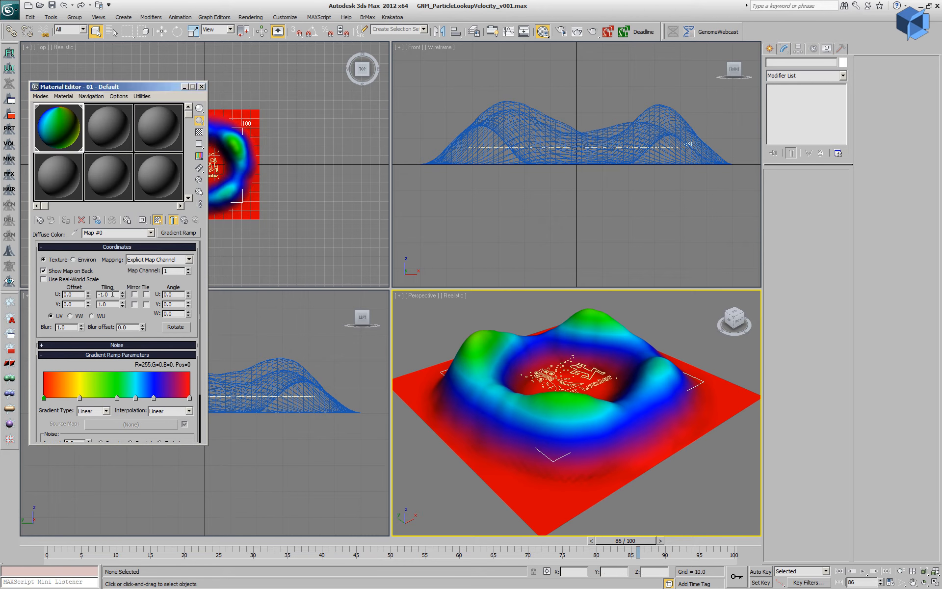
text(1)
key(Return)
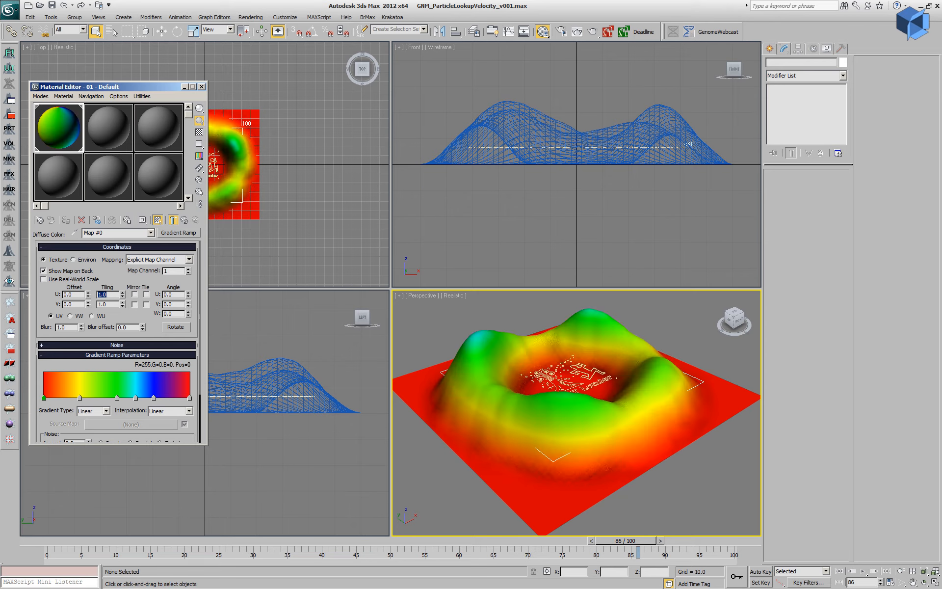
drag(43, 549, 521, 540)
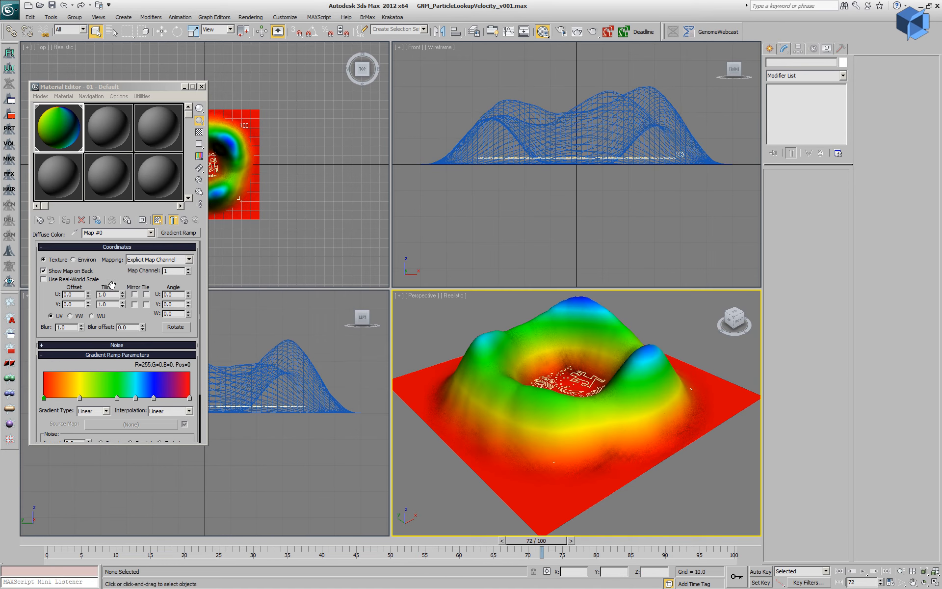
- Test the exposed InputValue divisor of Plane001's GNM_SelectionToColor modifier with 3, 2, 5 and 4, and set it to 3.5
click(606, 422)
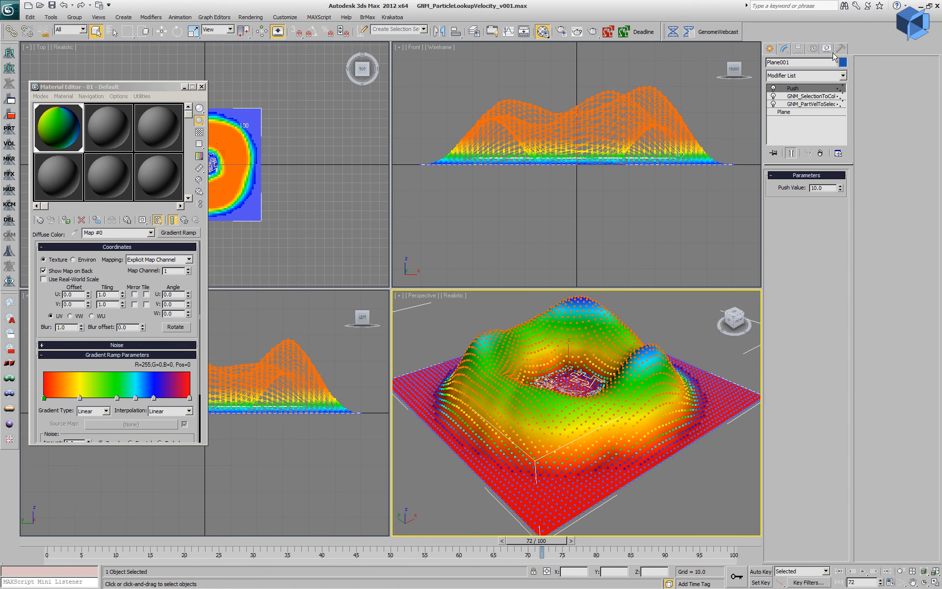
click(812, 95)
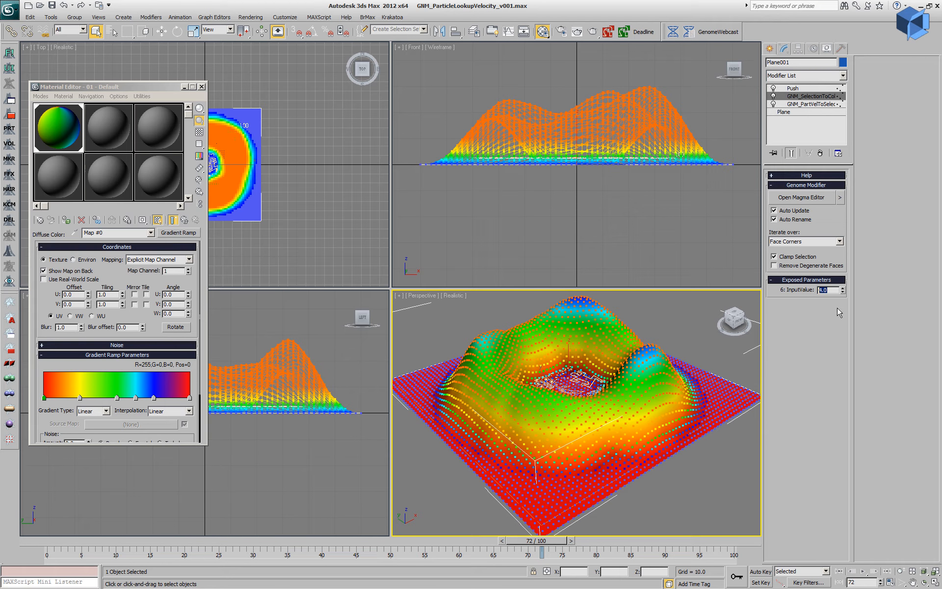
key(Return)
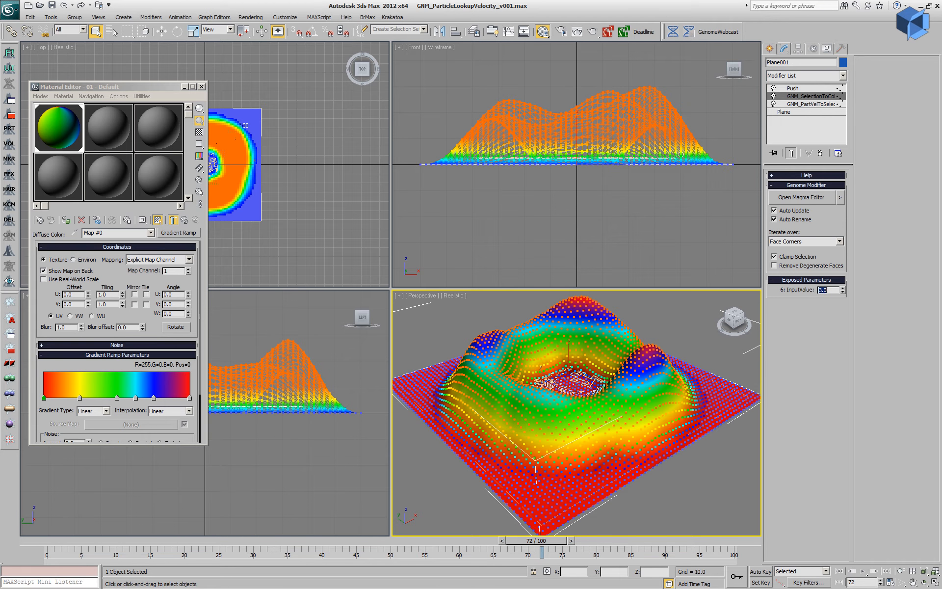
text(2)
key(Return)
text(5)
key(Return)
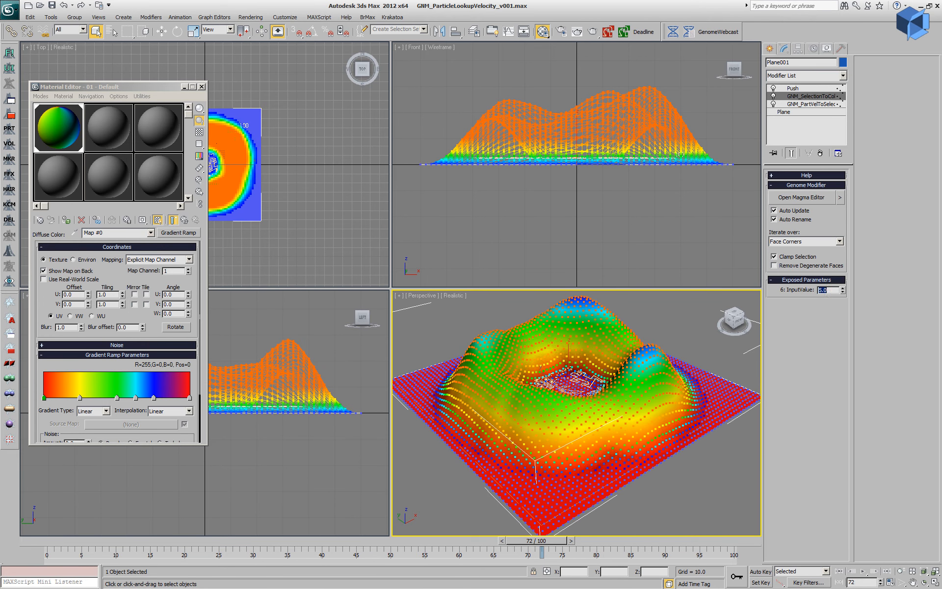
text(4)
key(Return)
text(3.5)
key(Return)
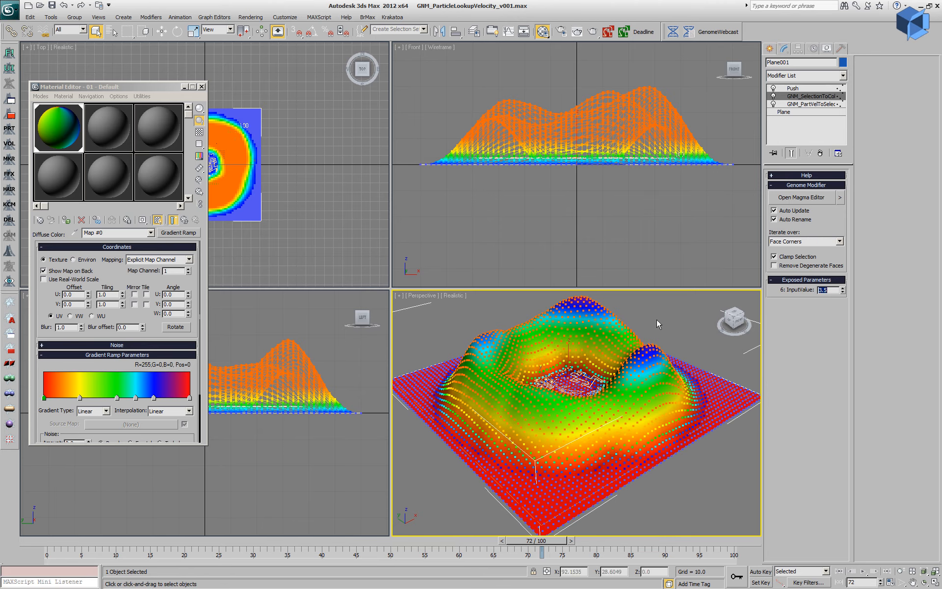
- Swap the Blend node's two value inputs in the GNM_SelectionToColor flow, restore their original order and close the Magma editor
click(811, 197)
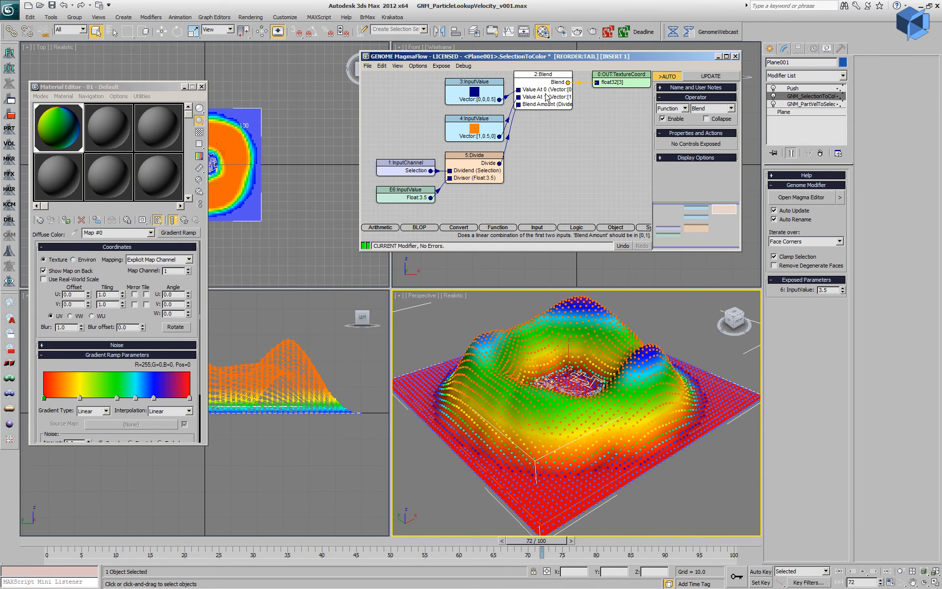
key(w)
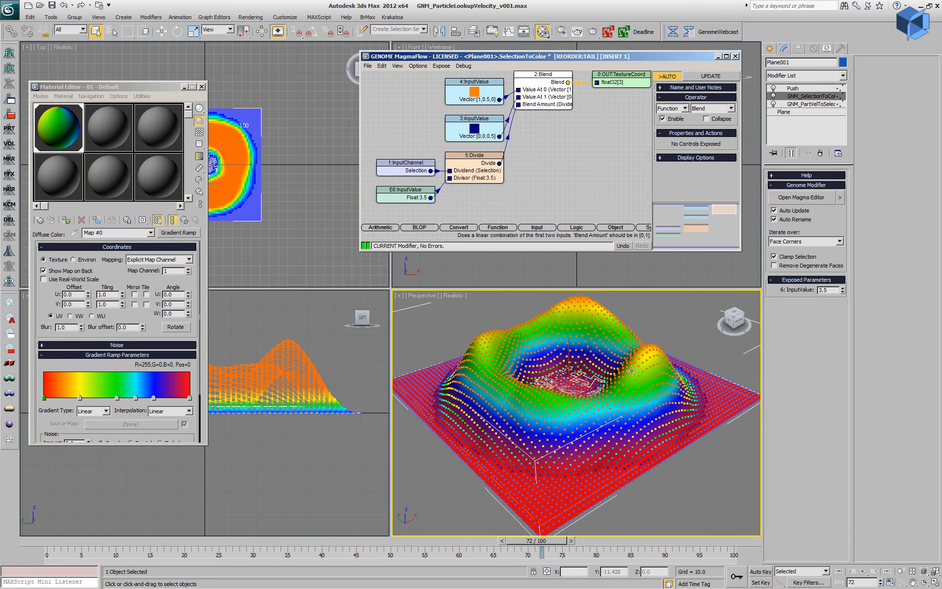
key(w)
key(w)
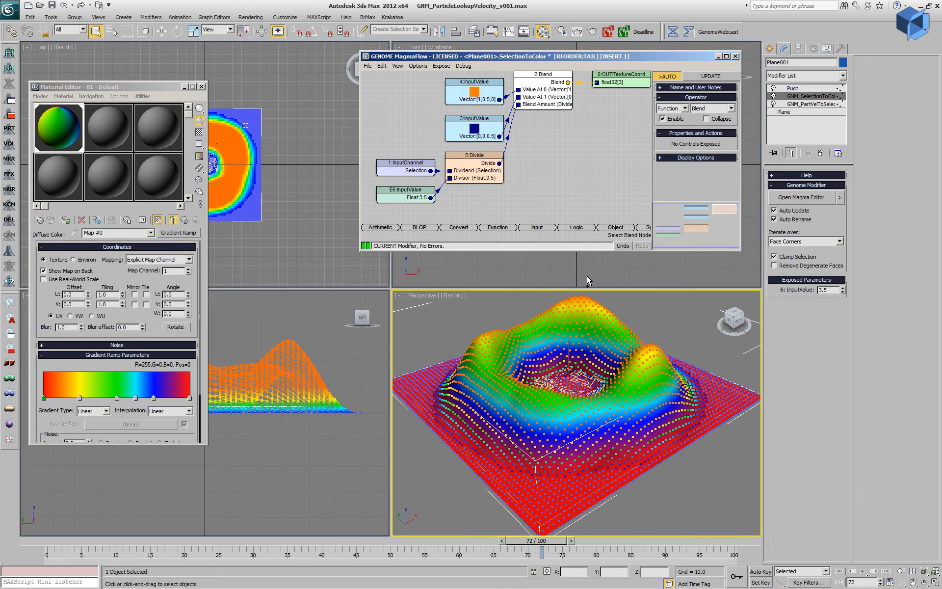
key(w)
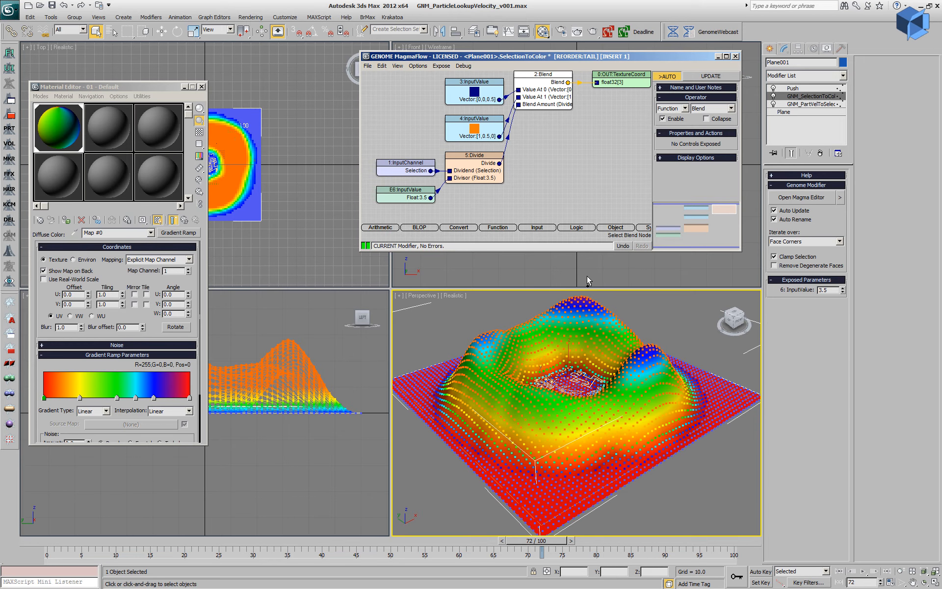
click(735, 57)
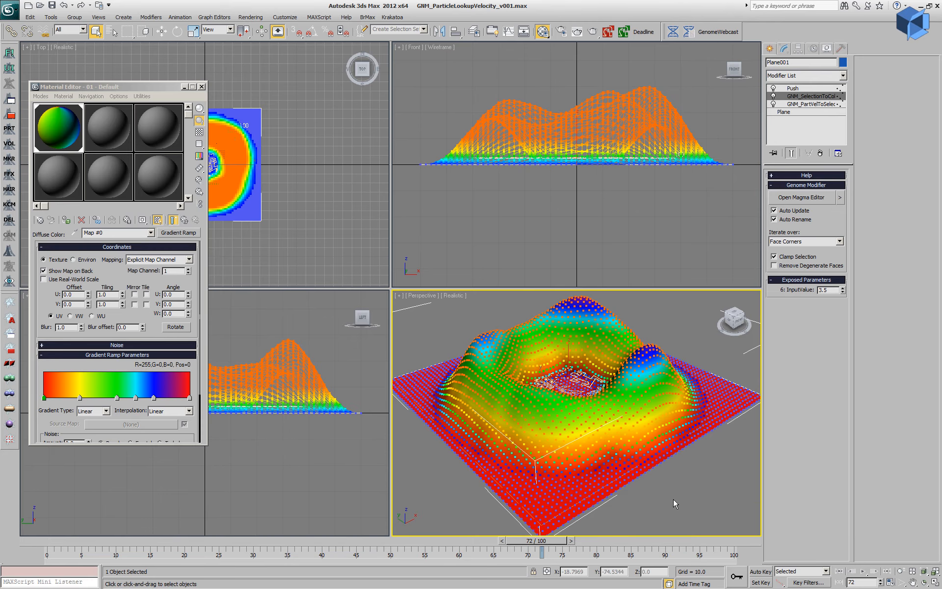
- Scrub the animation to frame 100, enable the Noise modifier on PRT Loader001 and deselect the loader
drag(538, 541, 728, 540)
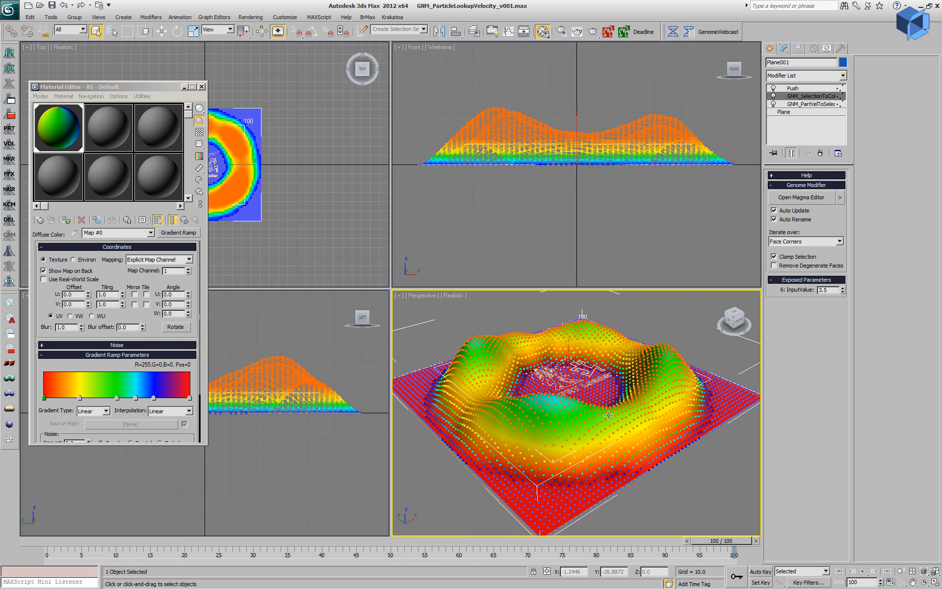
click(594, 381)
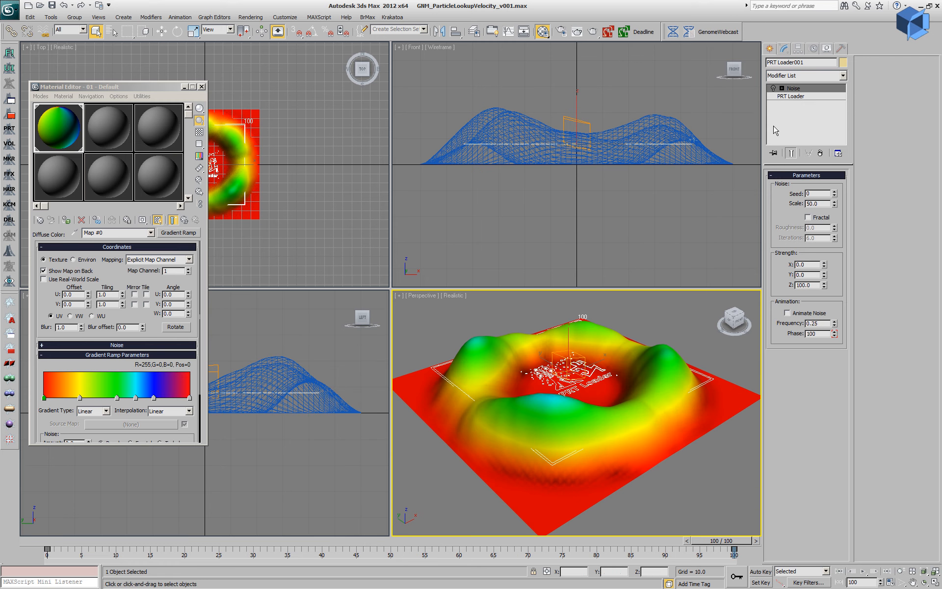
click(773, 88)
click(692, 488)
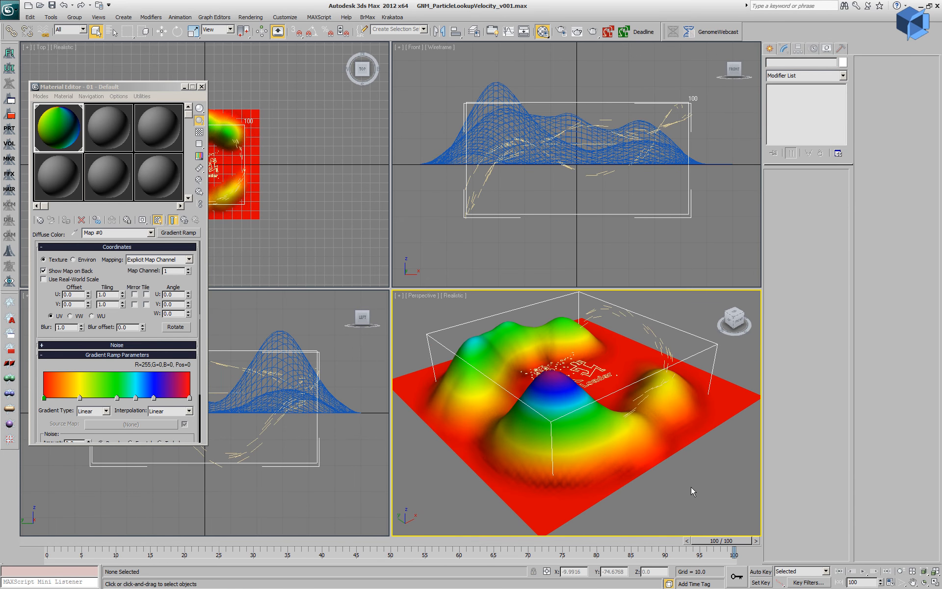
- Close the Material Editor while scrubbing the animation from the start to frame 100
click(41, 542)
drag(30, 541, 222, 197)
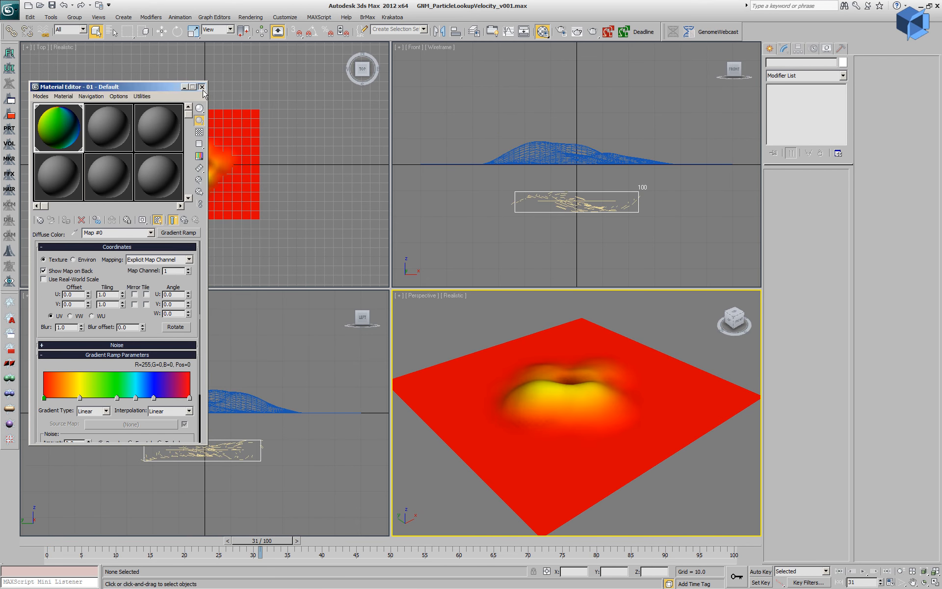
click(201, 86)
drag(278, 541, 736, 526)
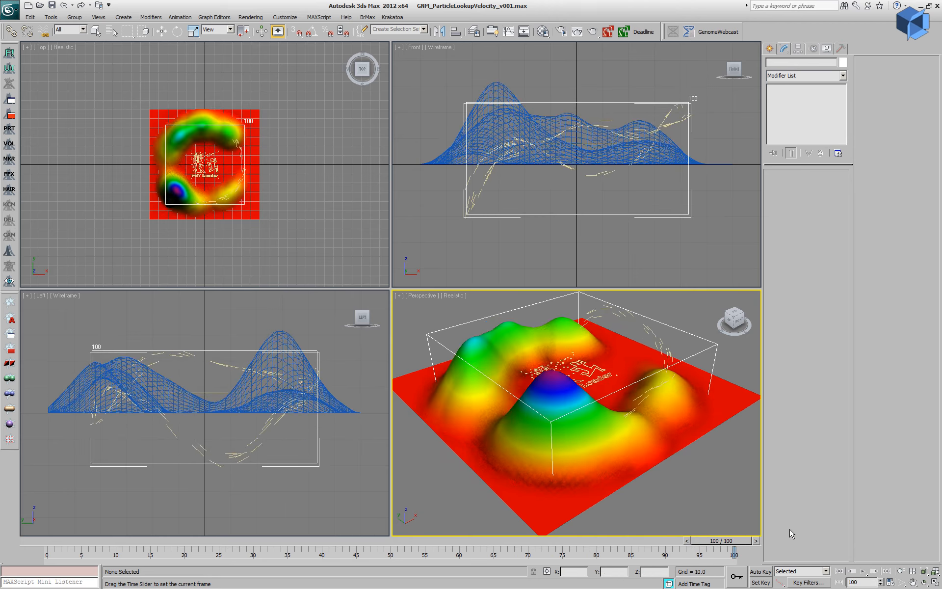
- Turn on Fractal in PRT Loader001's Noise modifier, deselect the loader and scrub the animation to frame 69
click(265, 433)
click(260, 430)
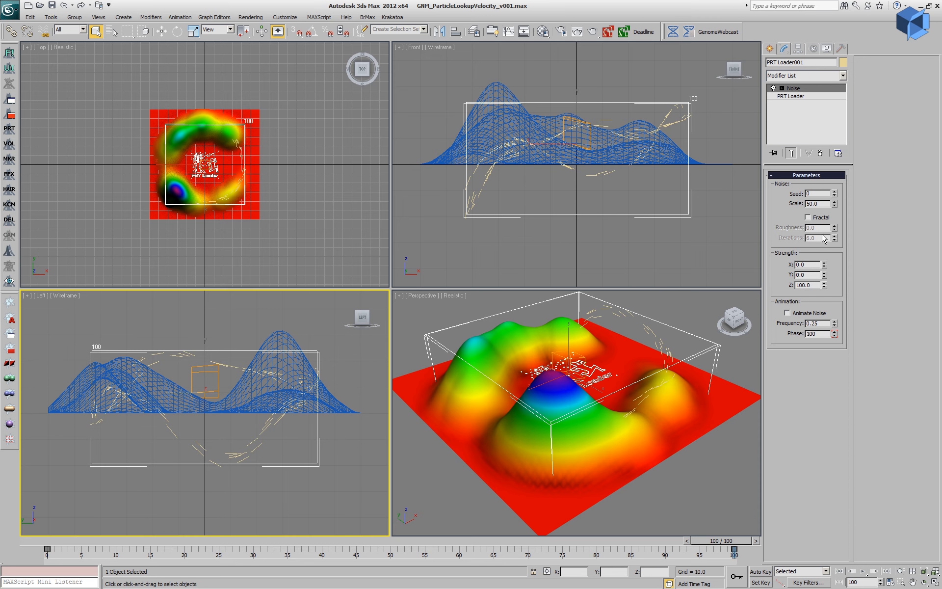
click(807, 217)
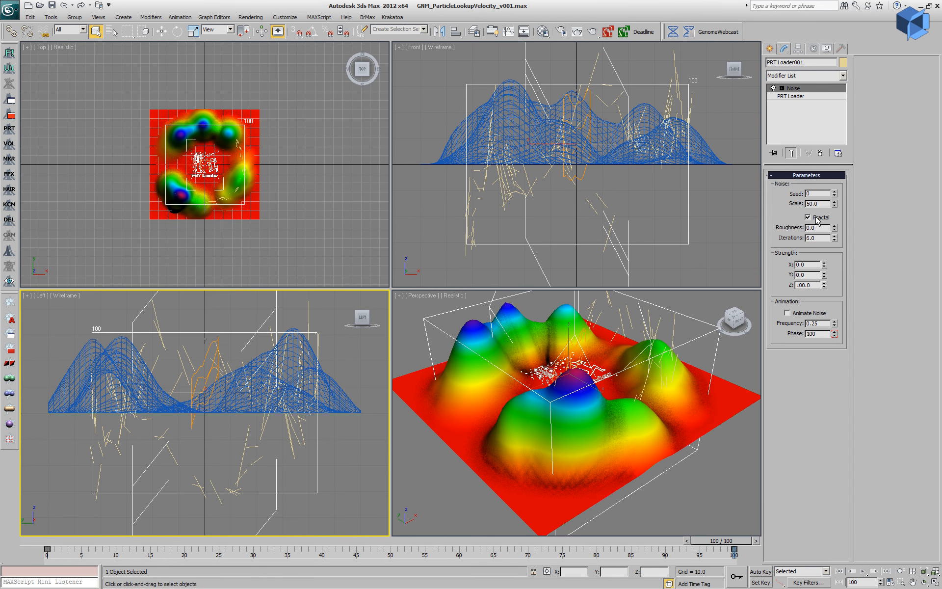
click(681, 507)
drag(42, 553, 490, 550)
key(q)
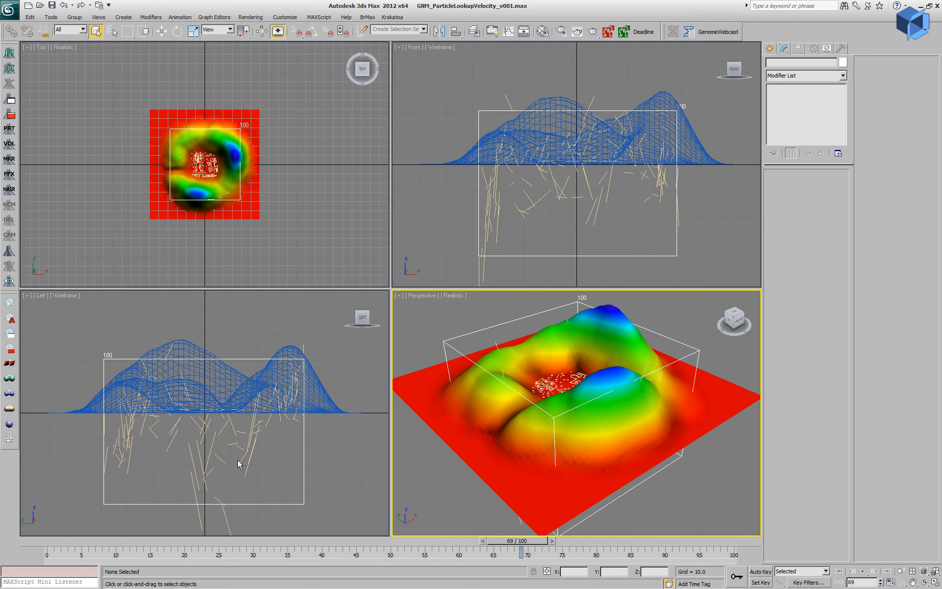
- Turn off Fractal in PRT Loader001's Noise modifier, try Z strengths of 50 and 200, and deselect the loader
click(246, 451)
click(808, 218)
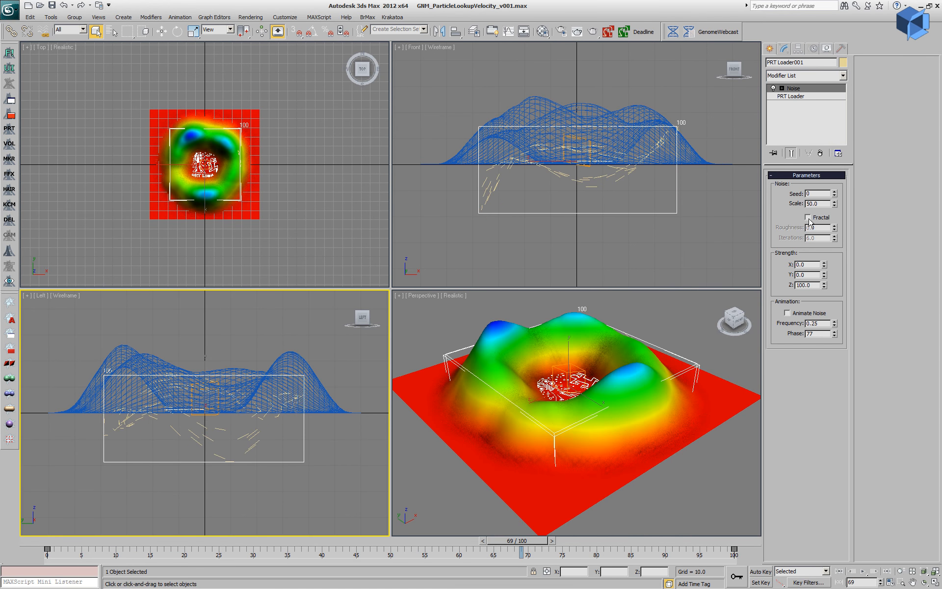
drag(811, 283, 776, 281)
text(50)
key(Return)
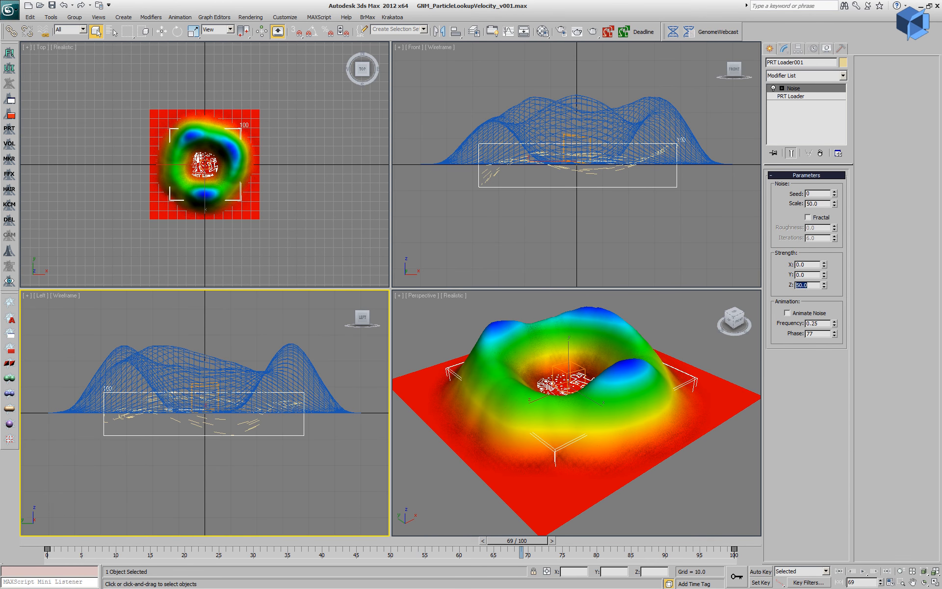
text(200)
key(Return)
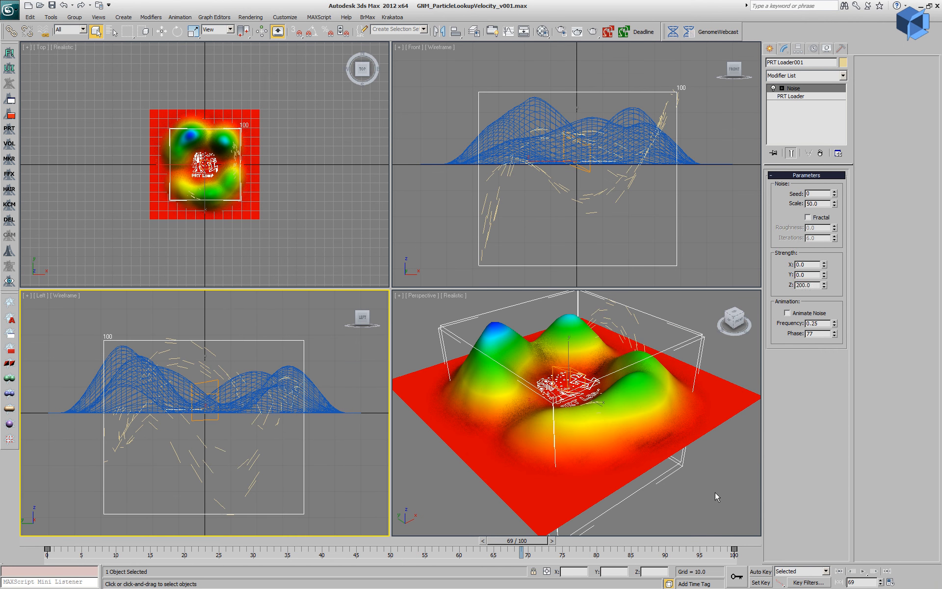
click(715, 492)
- Play the animation from frame 0 in the maximized Perspective viewport, stop playback and scrub to frame 66
click(29, 540)
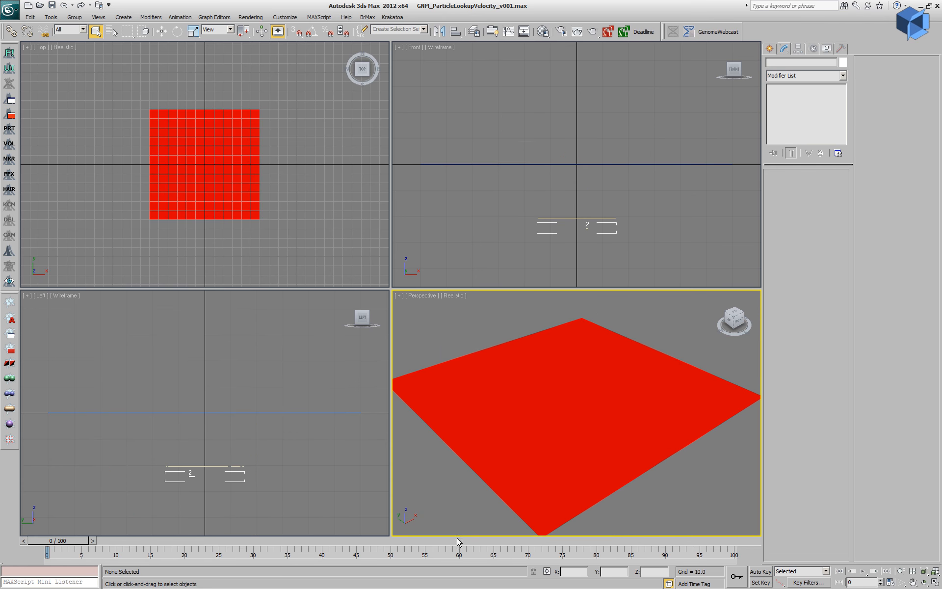
key(alt+w)
click(864, 572)
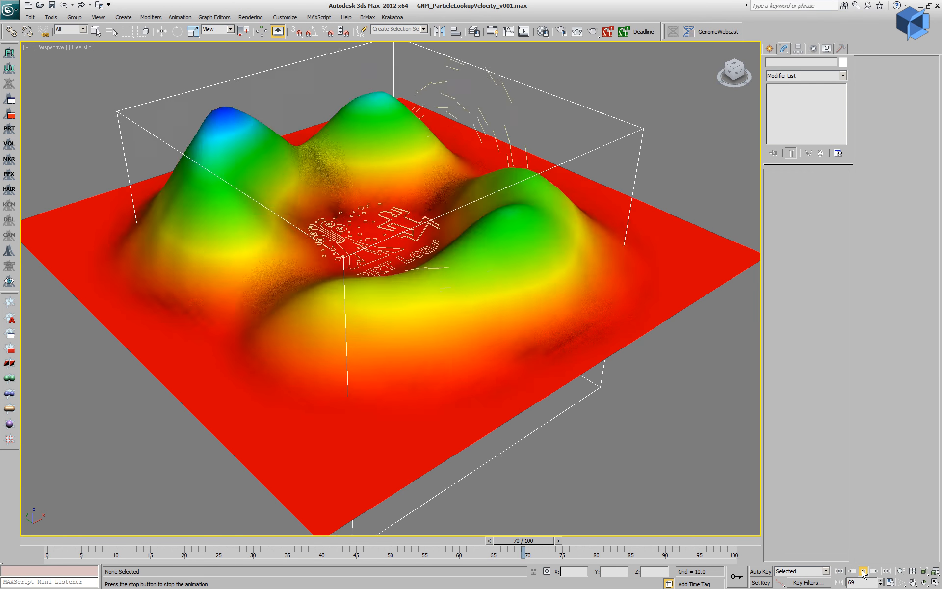
click(864, 571)
drag(548, 542, 498, 544)
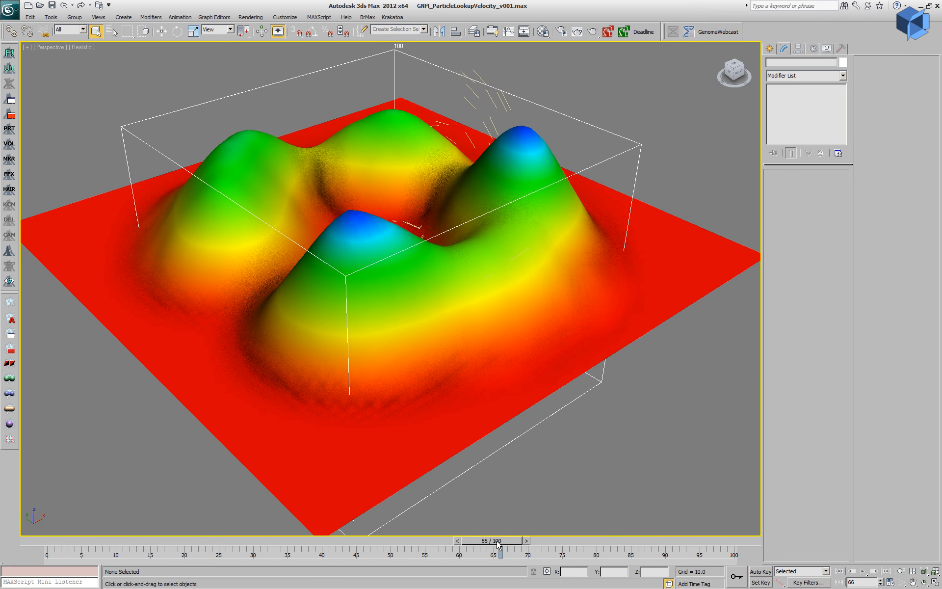
- Set the Noise modifier's Z strength on PRT Loader001 to 100, scrub back to frame 0 and deselect the loader
click(507, 94)
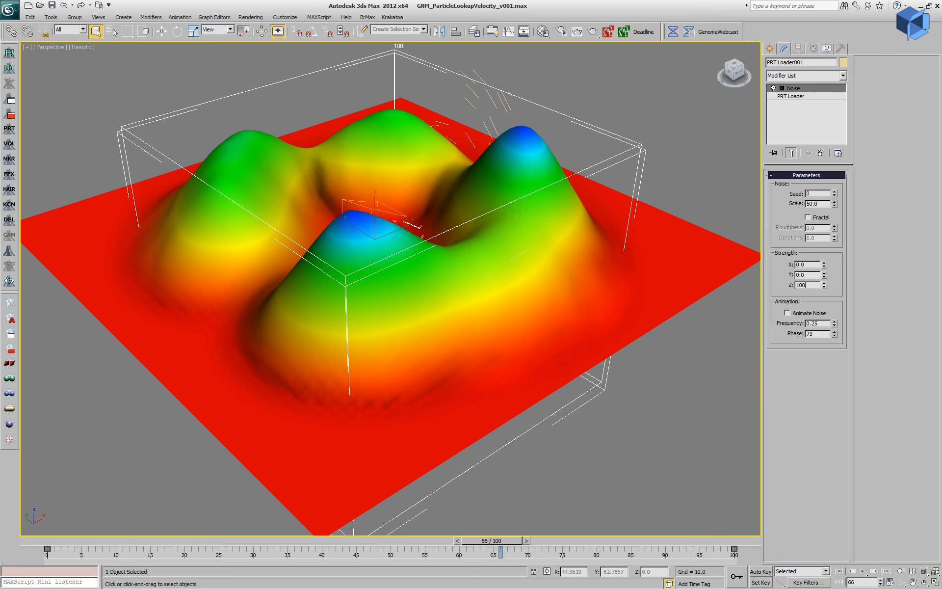
key(Return)
drag(520, 539, 54, 530)
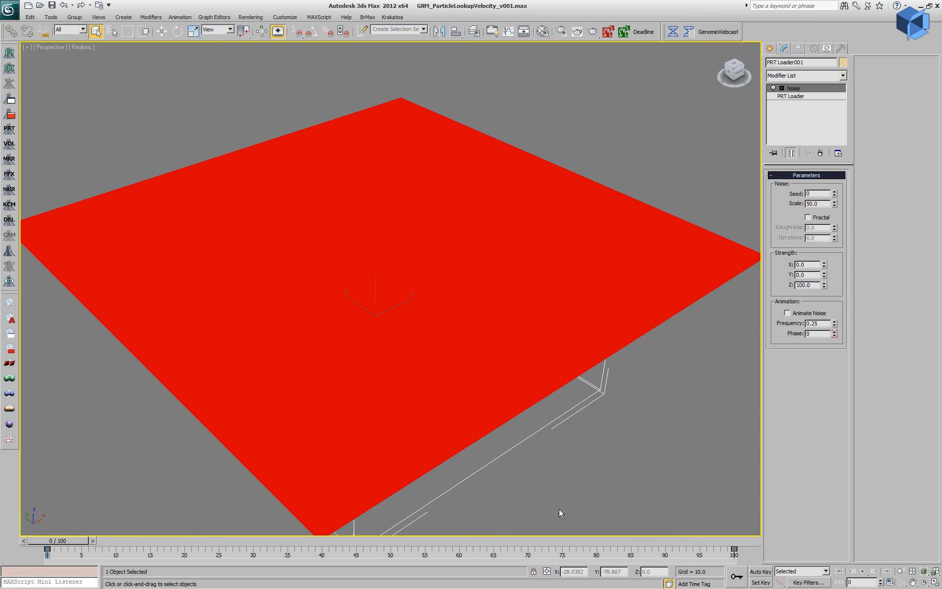
click(619, 484)
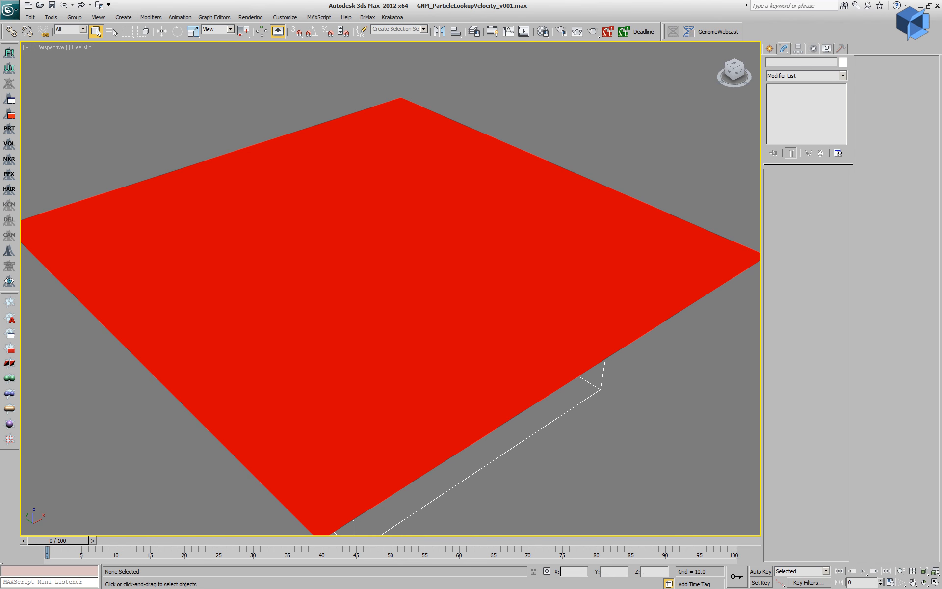